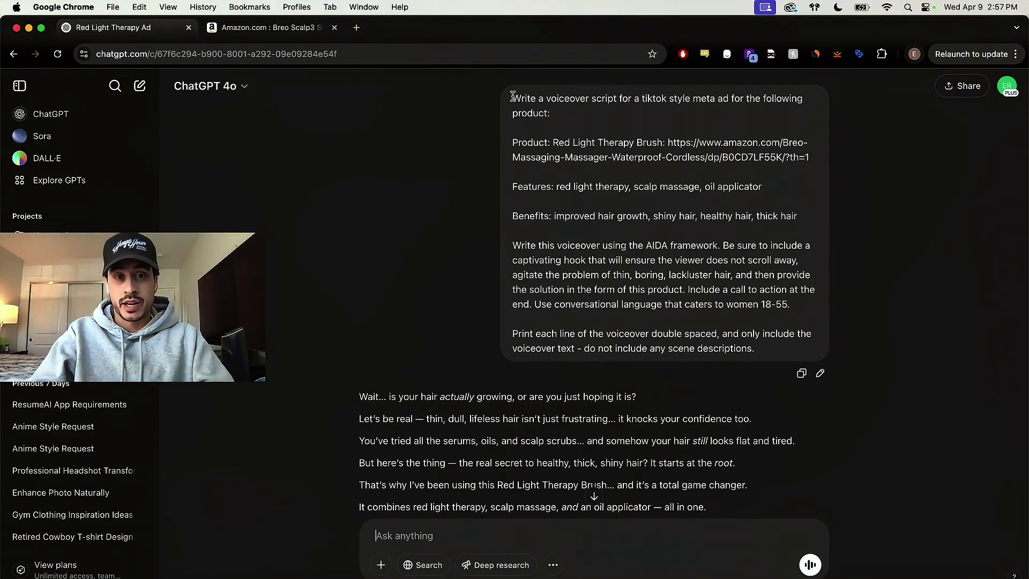
{"action": "mouse_move", "coordinate": [513, 142]}
{"action": "left_mouse_down"}
{"action": "mouse_move", "coordinate": [671, 144]}
{"action": "mouse_move", "coordinate": [824, 171]}
{"action": "left_mouse_up"}
{"action": "left_click", "coordinate": [810, 176]}
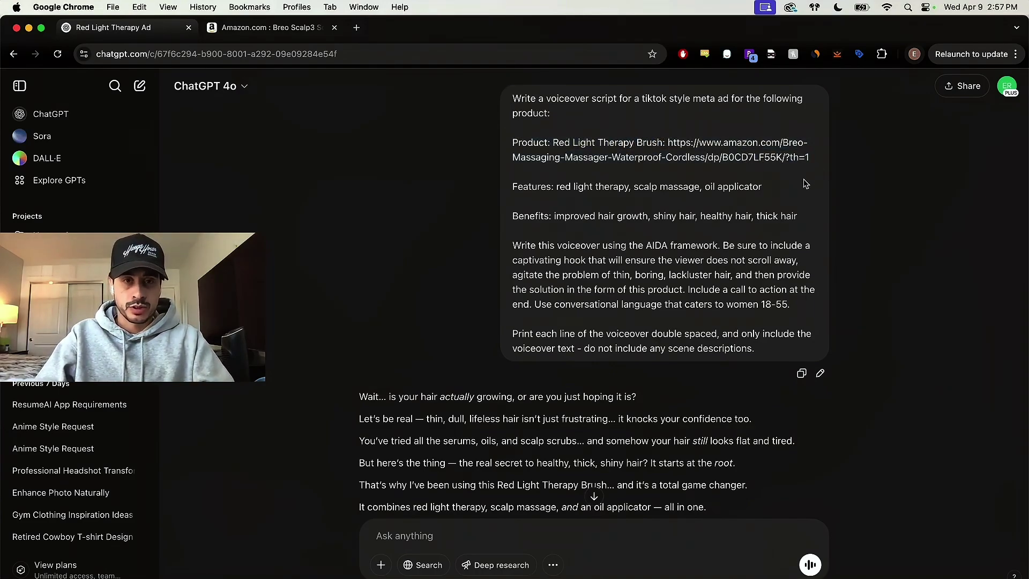
{"action": "left_click_drag", "start_coordinate": [512, 188], "coordinate": [778, 194]}
{"action": "left_click", "coordinate": [576, 245]}
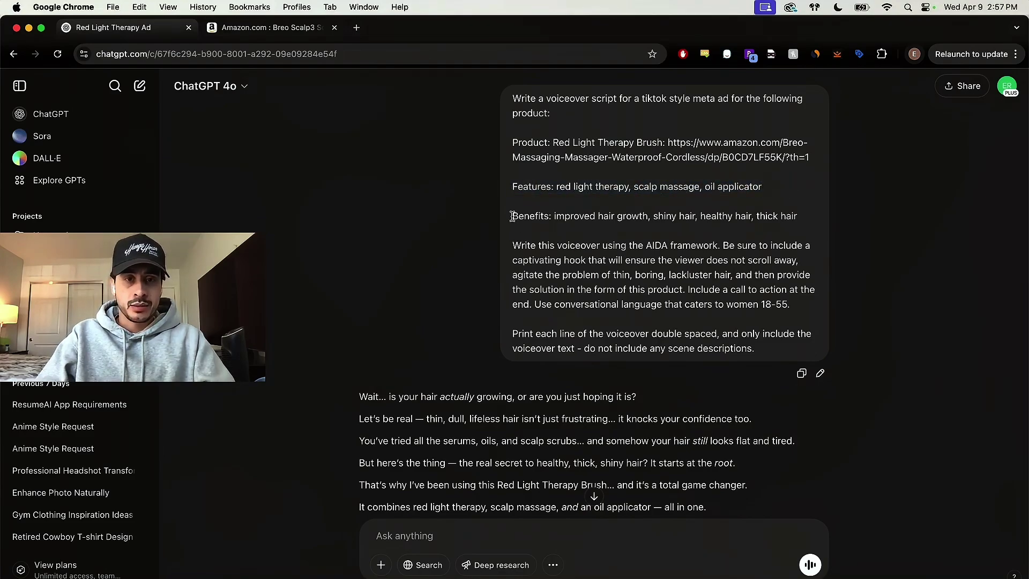
{"action": "left_click_drag", "start_coordinate": [513, 217], "coordinate": [799, 226]}
{"action": "left_click", "coordinate": [808, 226]}
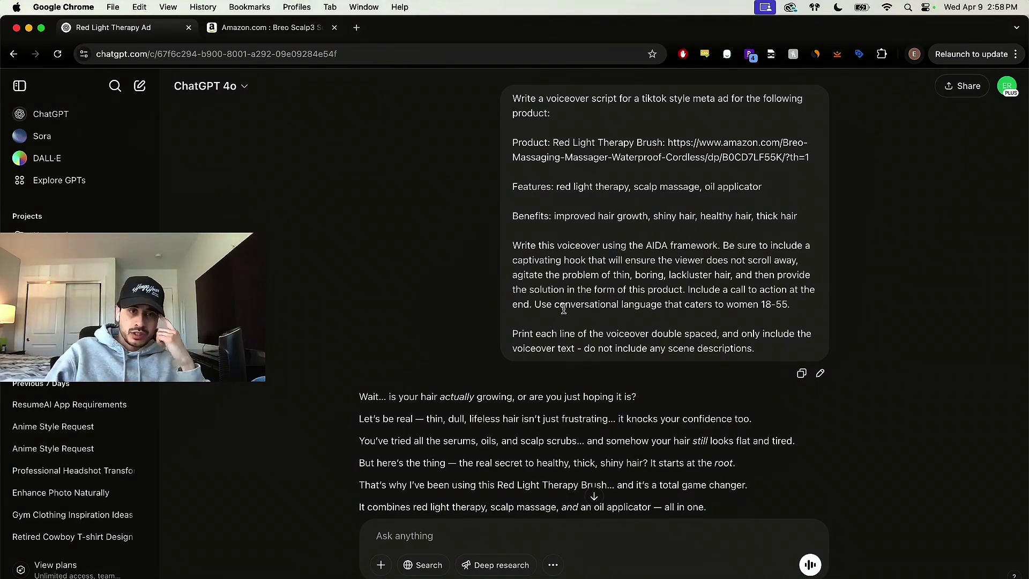
- Ask ChatGPT to 'Generate 5 different captivating hooks for this script'
{"action": "scroll", "coordinate": [564, 309], "scroll_direction": "down", "scroll_amount": 4}
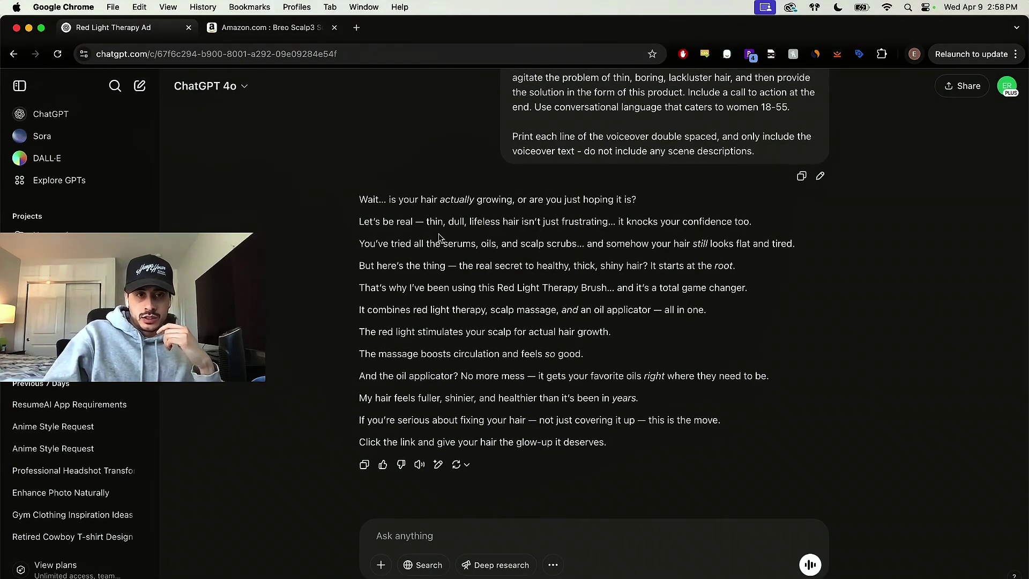
{"action": "left_click_drag", "start_coordinate": [356, 196], "coordinate": [717, 445]}
{"action": "left_click", "coordinate": [718, 445]}
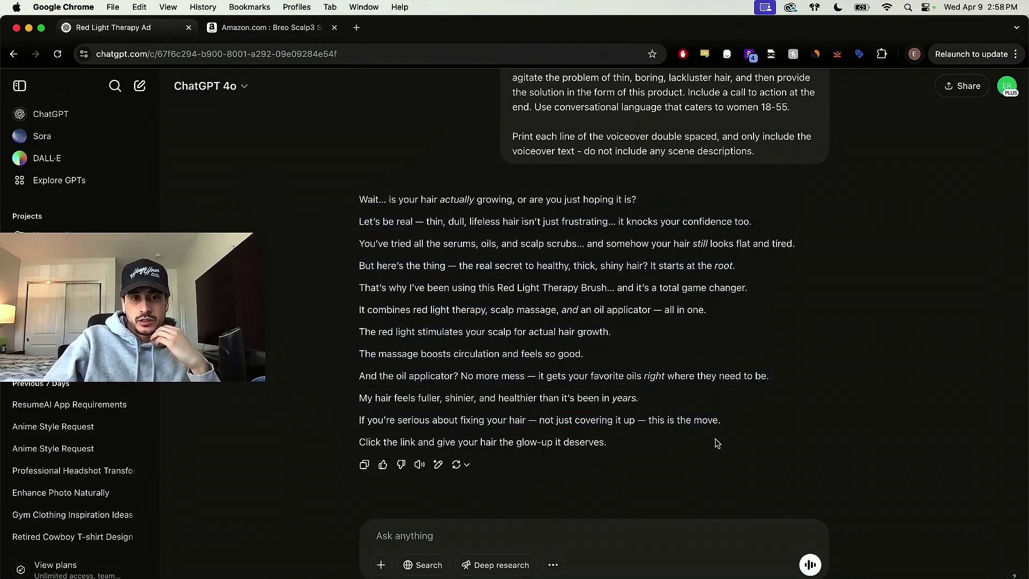
{"action": "left_click", "coordinate": [584, 536]}
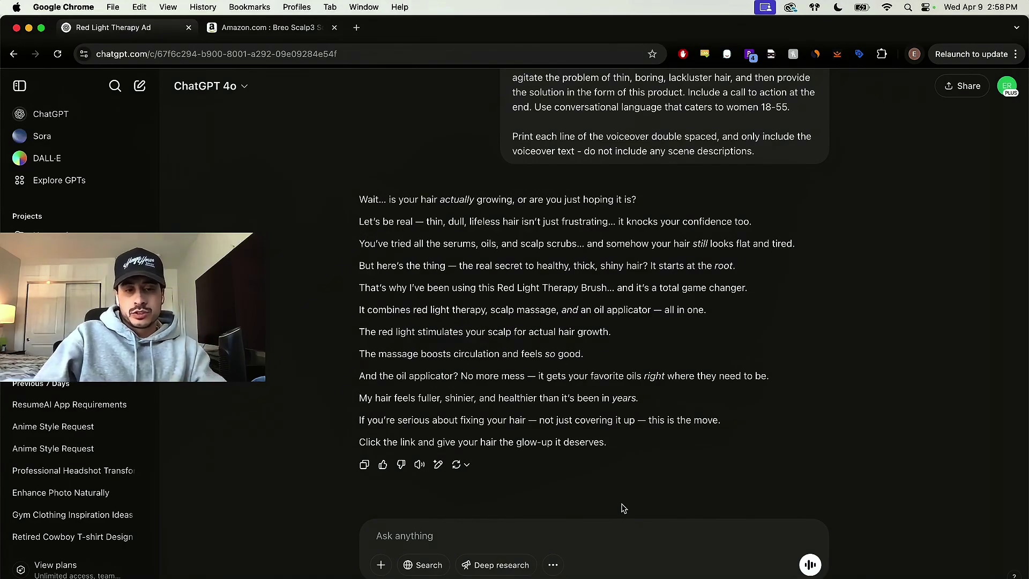
{"action": "type", "text": "Generate 5 different capt"}
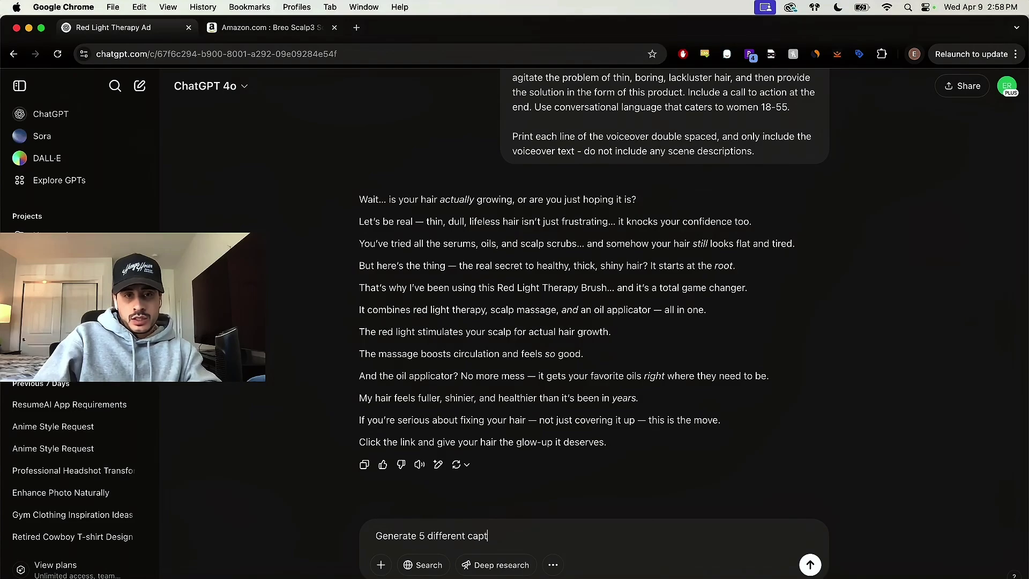
{"action": "type", "text": "ivating "}
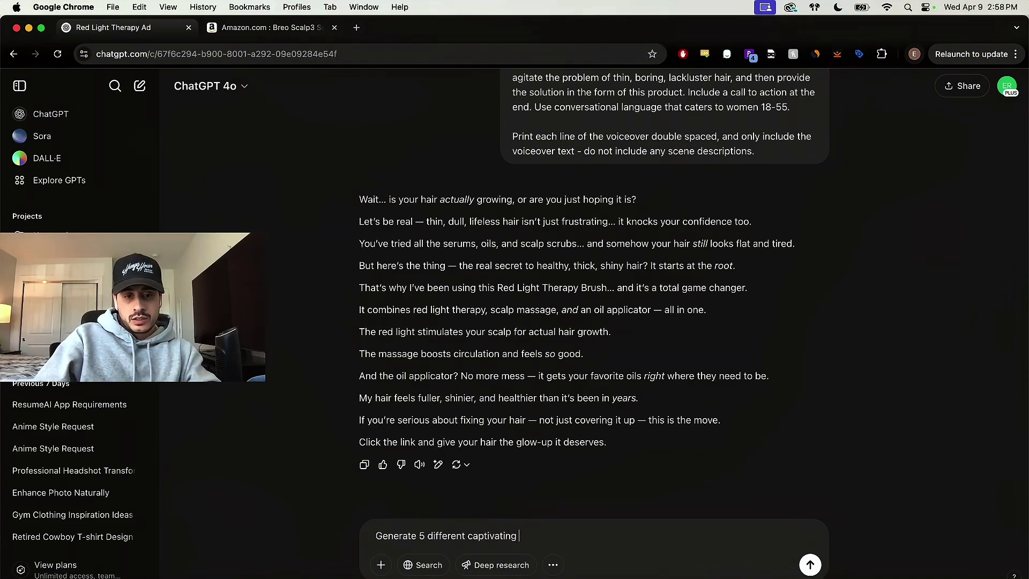
{"action": "type", "text": "hooks for the"}
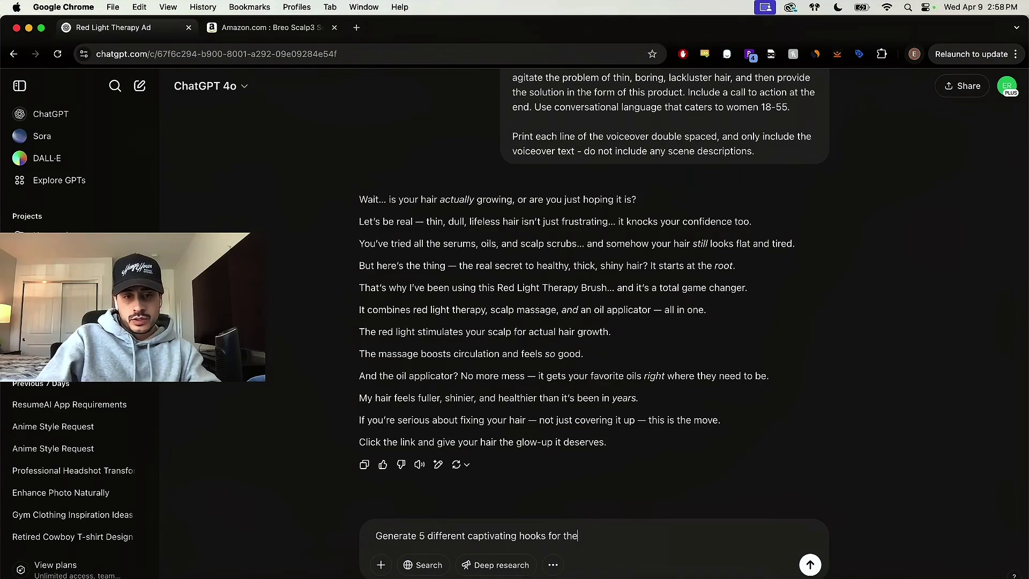
{"action": "key", "text": "BackSpace"}
{"action": "type", "text": "is script"}
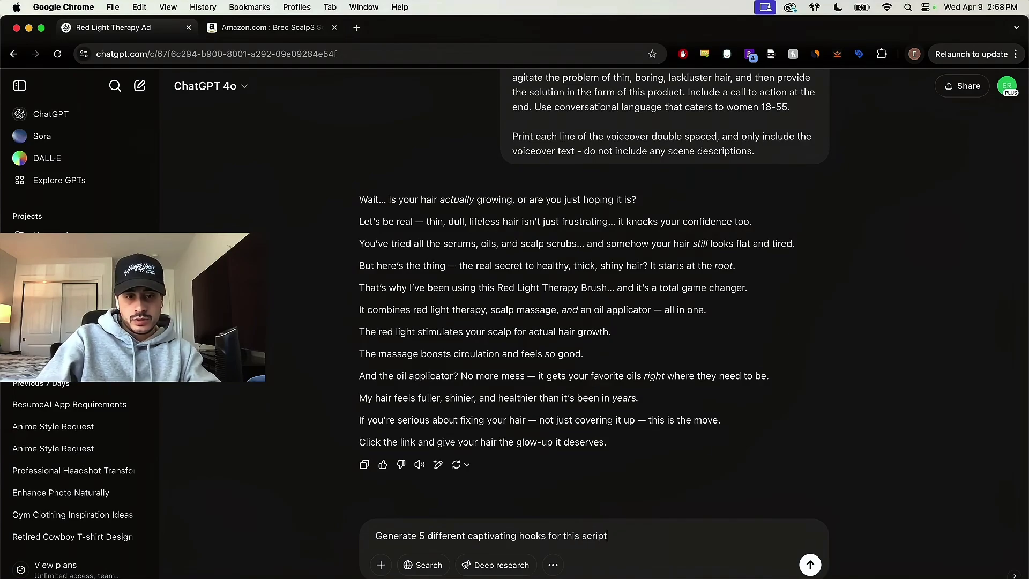
{"action": "key", "text": "Return"}
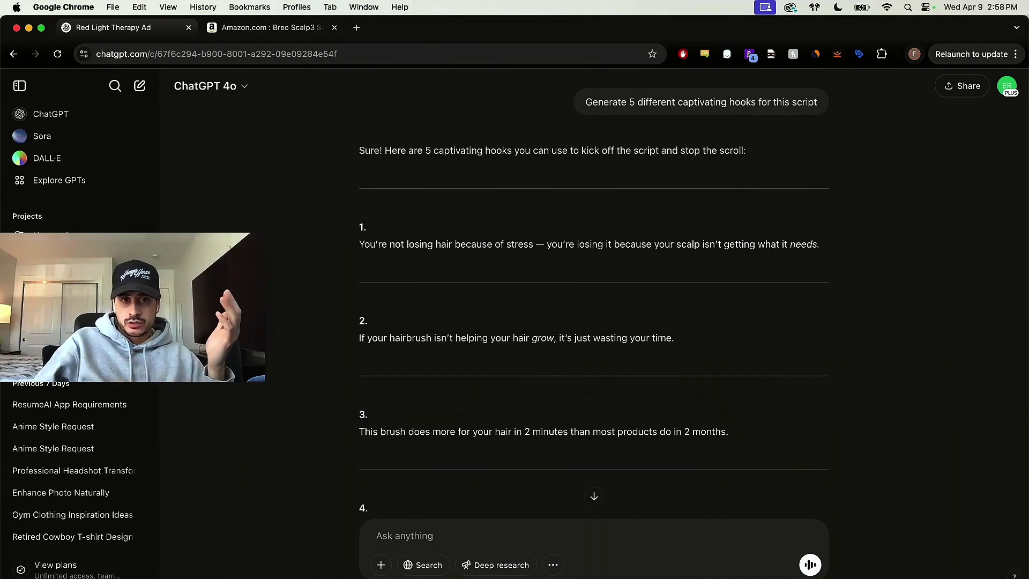
- Scroll back up to the earlier voiceover script reply ending with the call to action
{"action": "scroll", "coordinate": [887, 397], "scroll_direction": "up", "scroll_amount": 10}
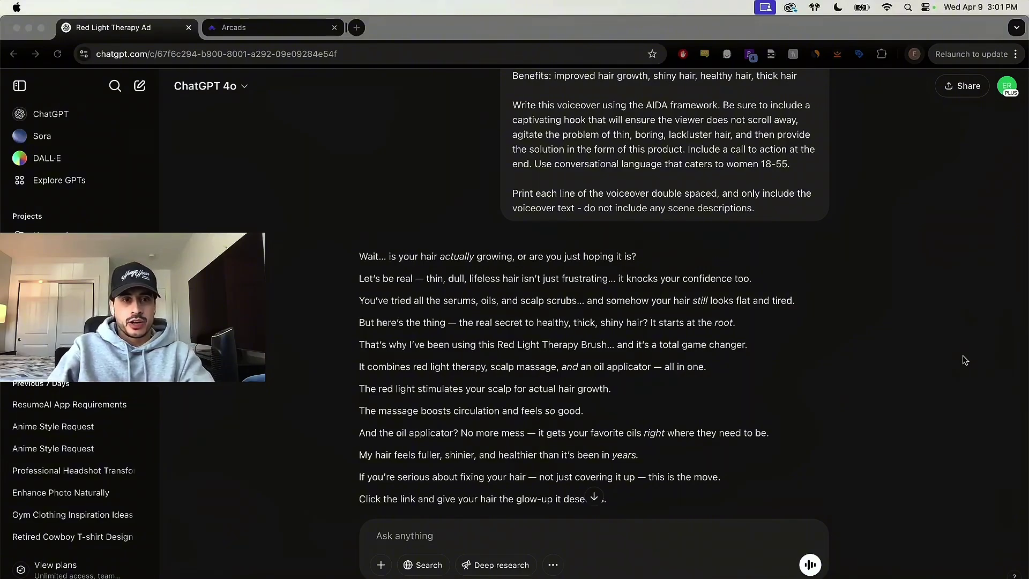
- Copy the voiceover script and load arcads.ai in a new browser tab
{"action": "left_click", "coordinate": [965, 360]}
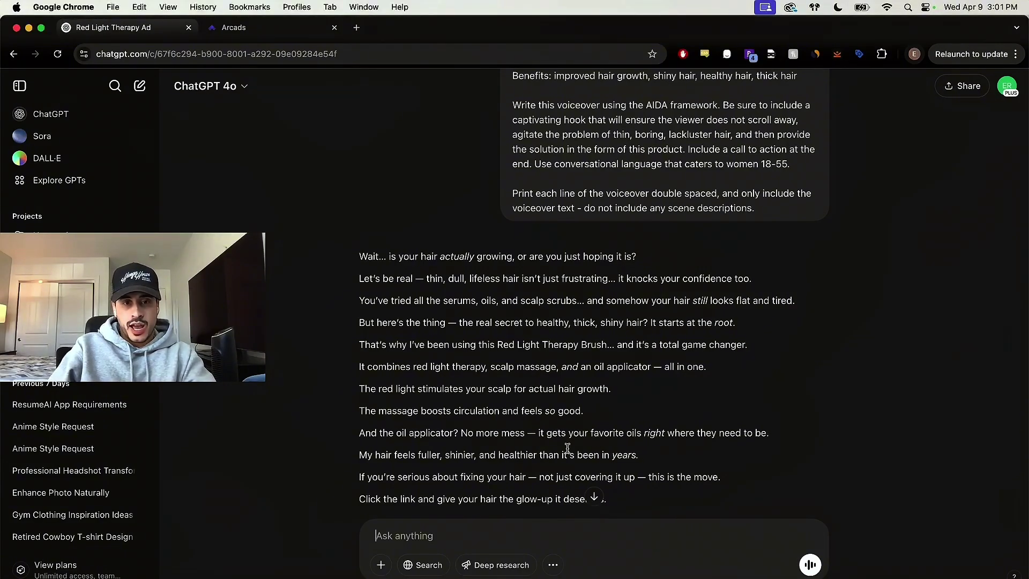
{"action": "left_click_drag", "start_coordinate": [346, 253], "coordinate": [631, 400]}
{"action": "left_click", "coordinate": [631, 400]}
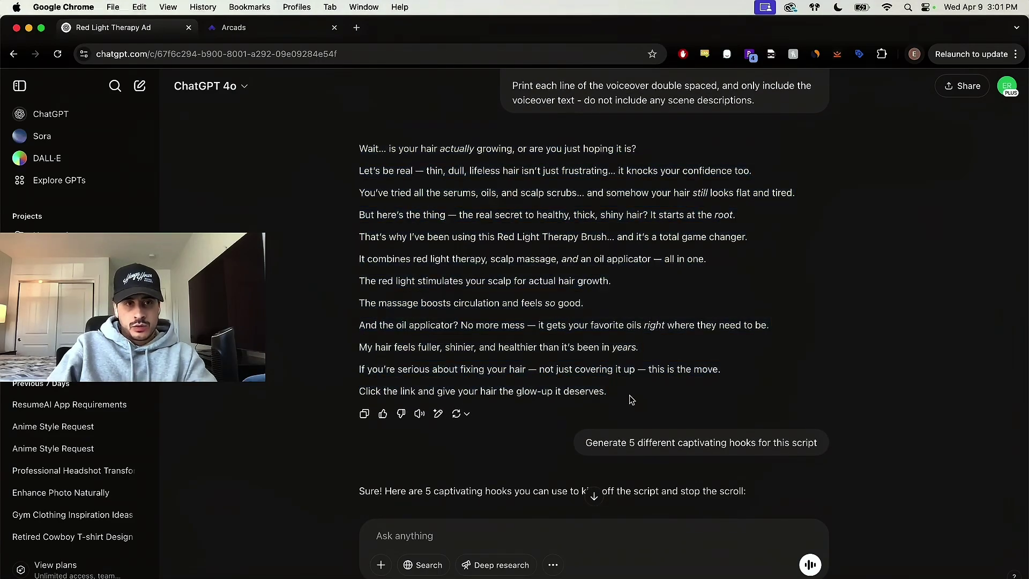
{"action": "left_click", "coordinate": [268, 27]}
{"action": "left_click", "coordinate": [356, 27]}
{"action": "type", "text": "arcads.ai"}
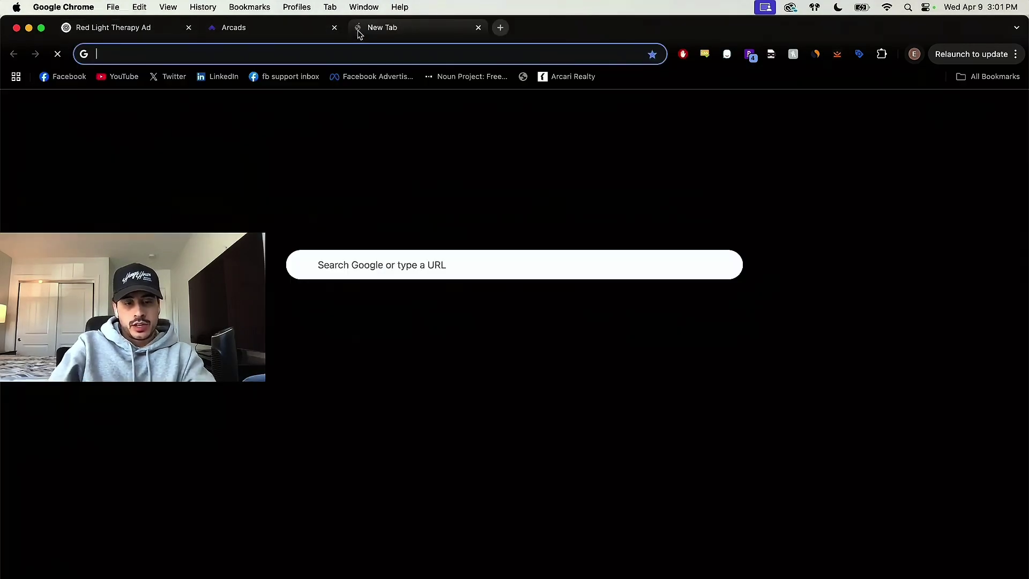
{"action": "key", "text": "Return"}
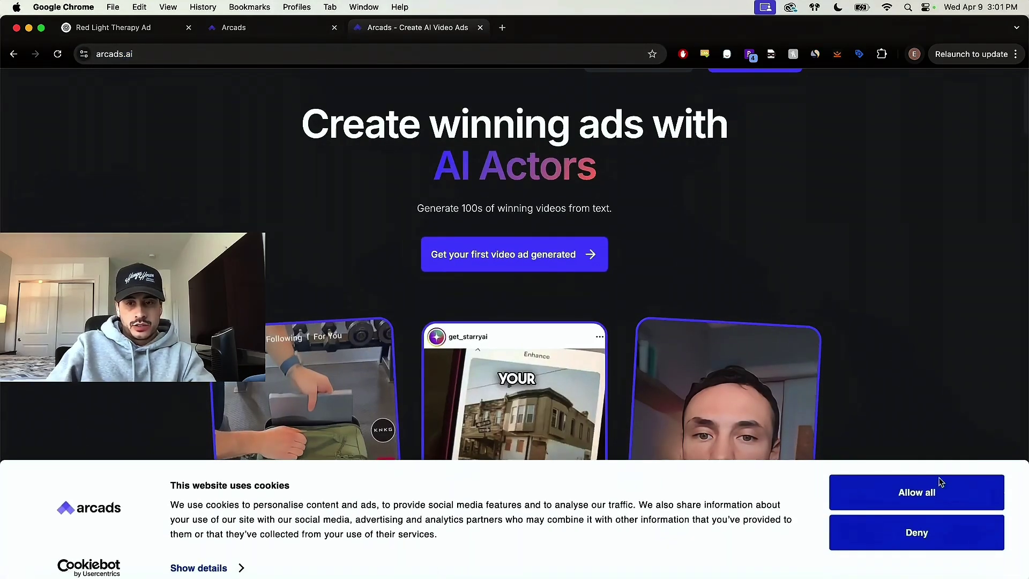
- Accept cookies, paste the script into a new Arcads project, and bring up the actor list
{"action": "left_click", "coordinate": [930, 496]}
{"action": "scroll", "coordinate": [844, 255], "scroll_direction": "up", "scroll_amount": 3}
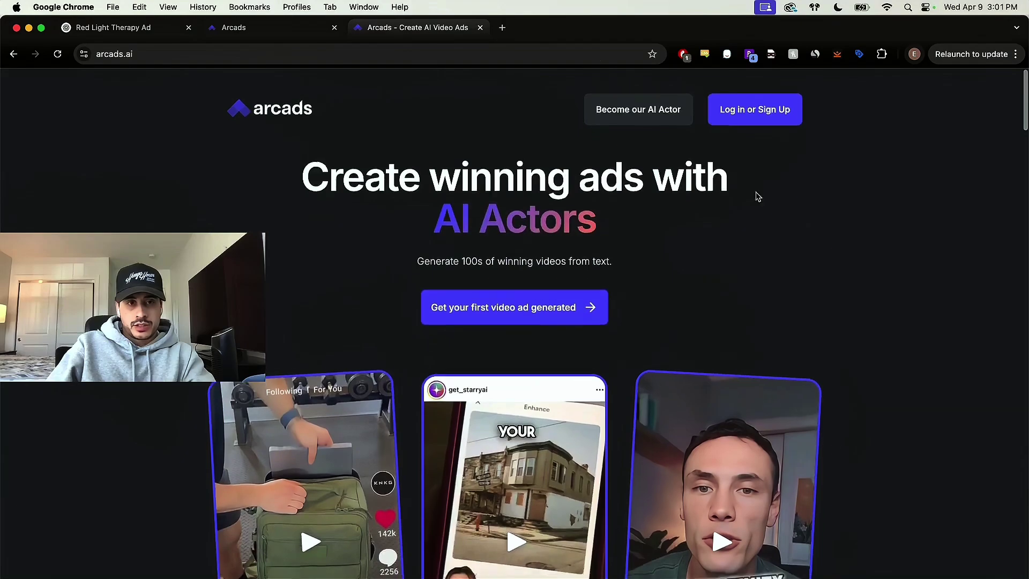
{"action": "key", "text": "super+w"}
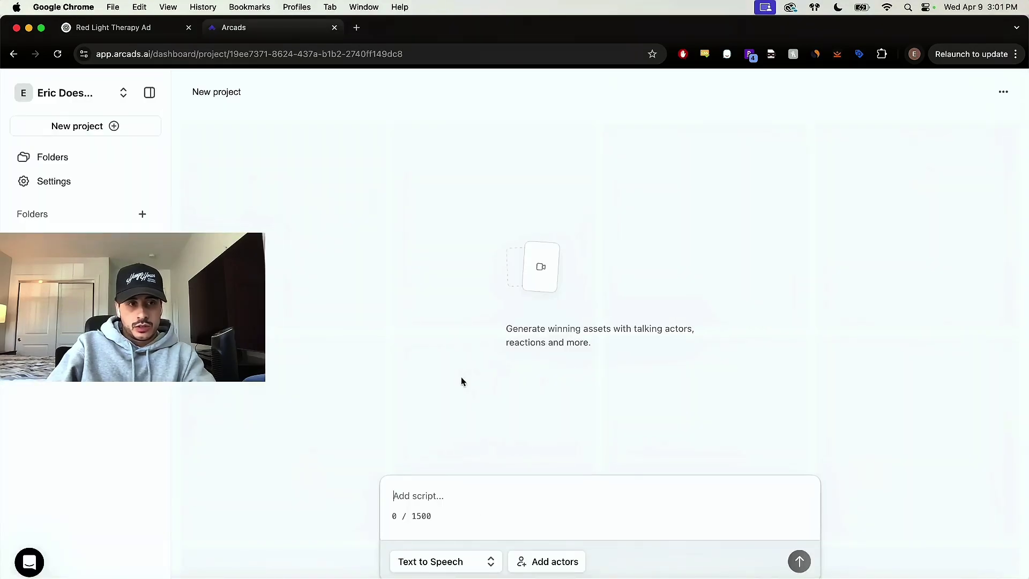
{"action": "left_click", "coordinate": [525, 500]}
{"action": "key", "text": "super+v"}
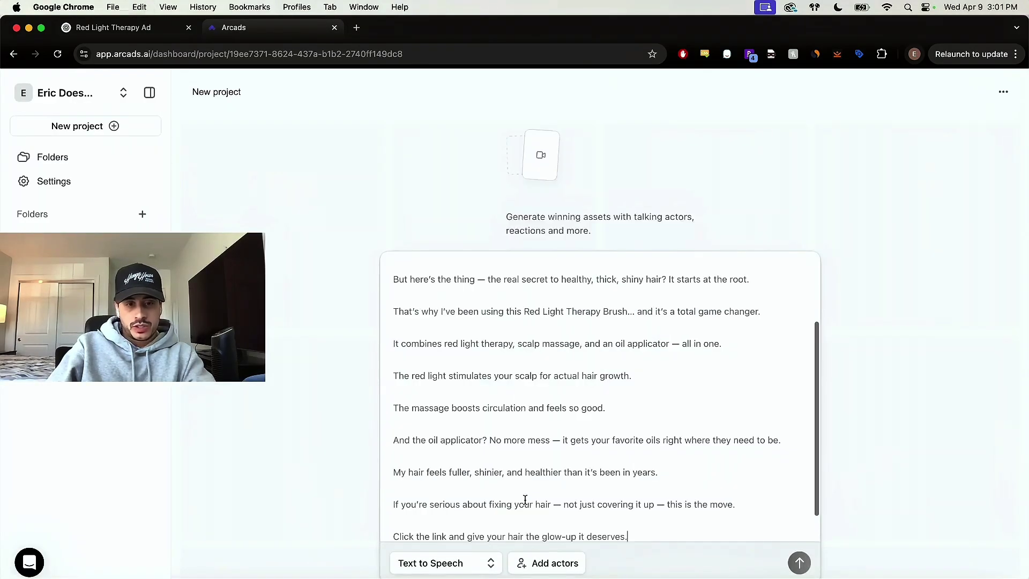
{"action": "scroll", "coordinate": [616, 441], "scroll_direction": "down", "scroll_amount": 1}
{"action": "left_click", "coordinate": [556, 567]}
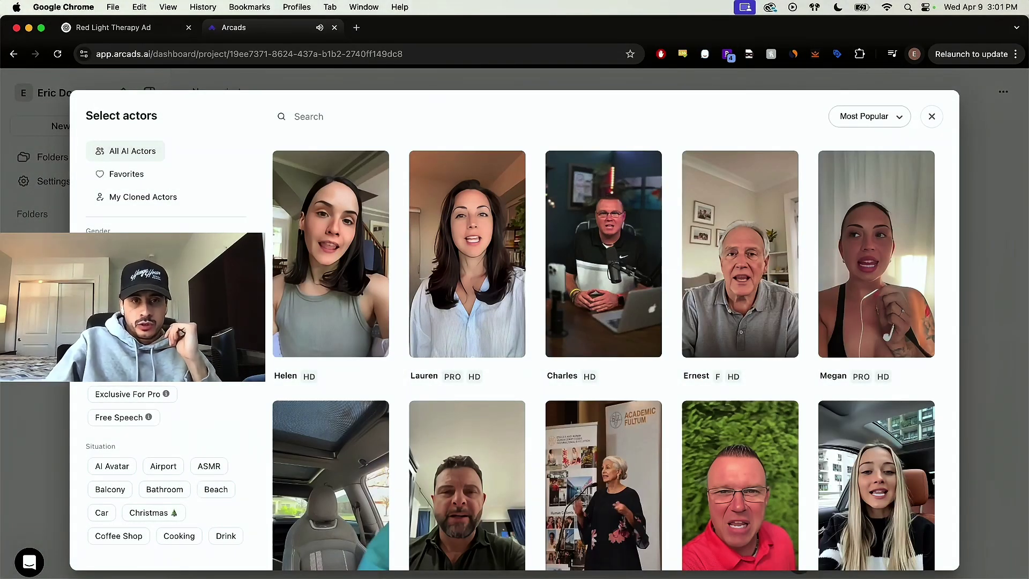
- Filter the actors to Female, scroll to Gabriella, and add her to the project
{"action": "left_click", "coordinate": [145, 250]}
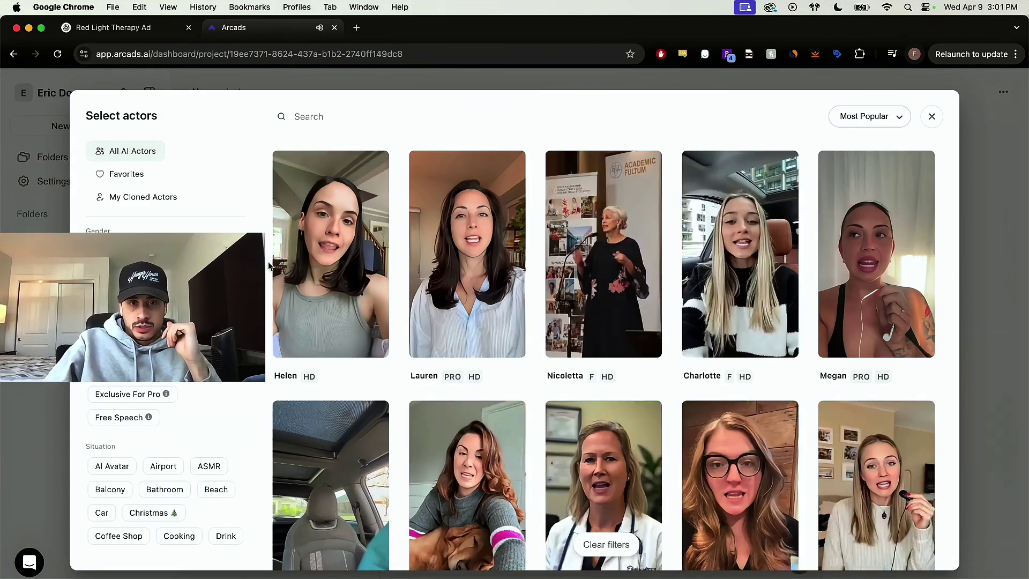
{"action": "scroll", "coordinate": [270, 396], "scroll_direction": "down", "scroll_amount": 5}
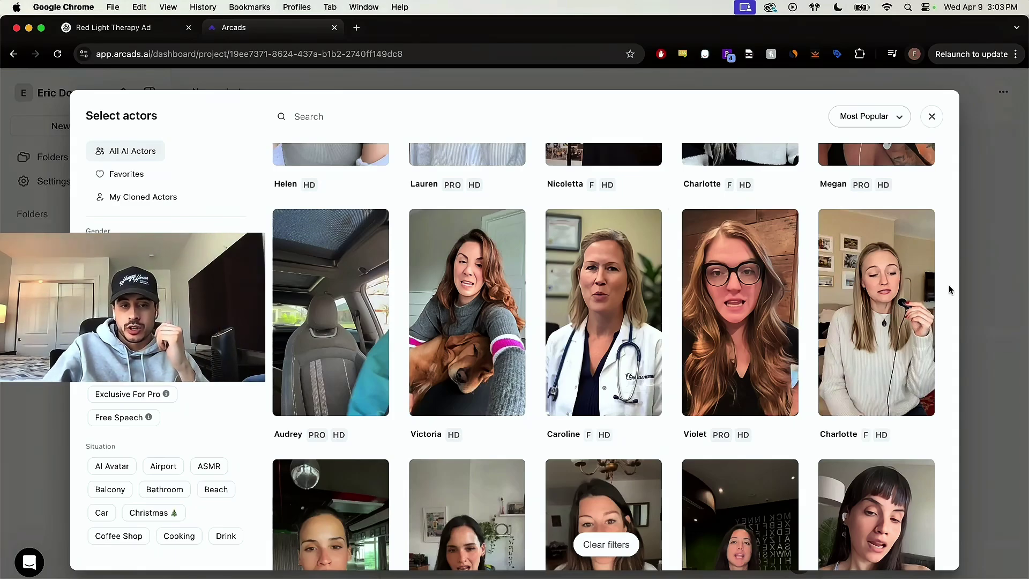
{"action": "scroll", "coordinate": [944, 321], "scroll_direction": "down", "scroll_amount": 2}
{"action": "scroll", "coordinate": [943, 328], "scroll_direction": "down", "scroll_amount": 5}
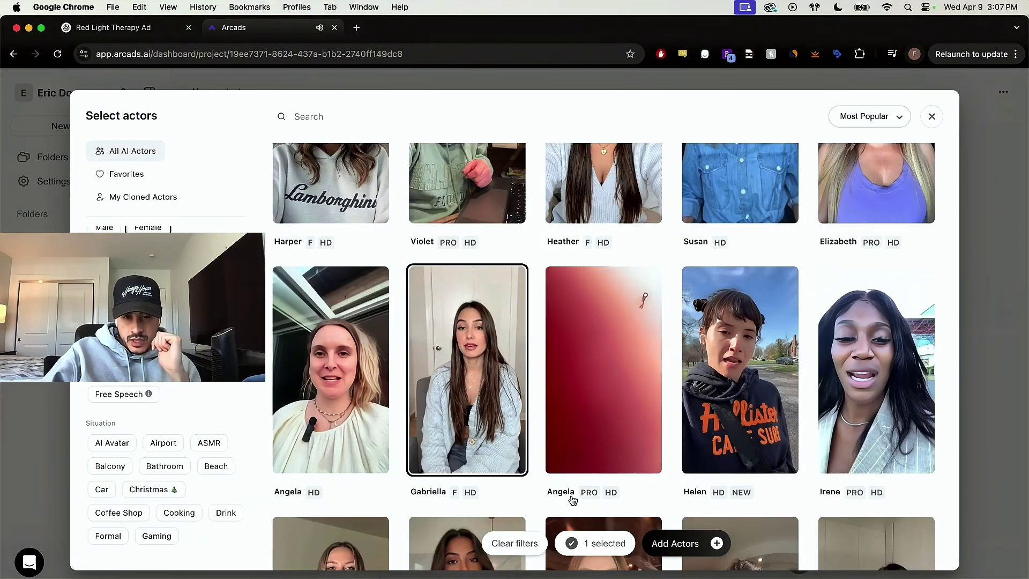
{"action": "left_click", "coordinate": [677, 543]}
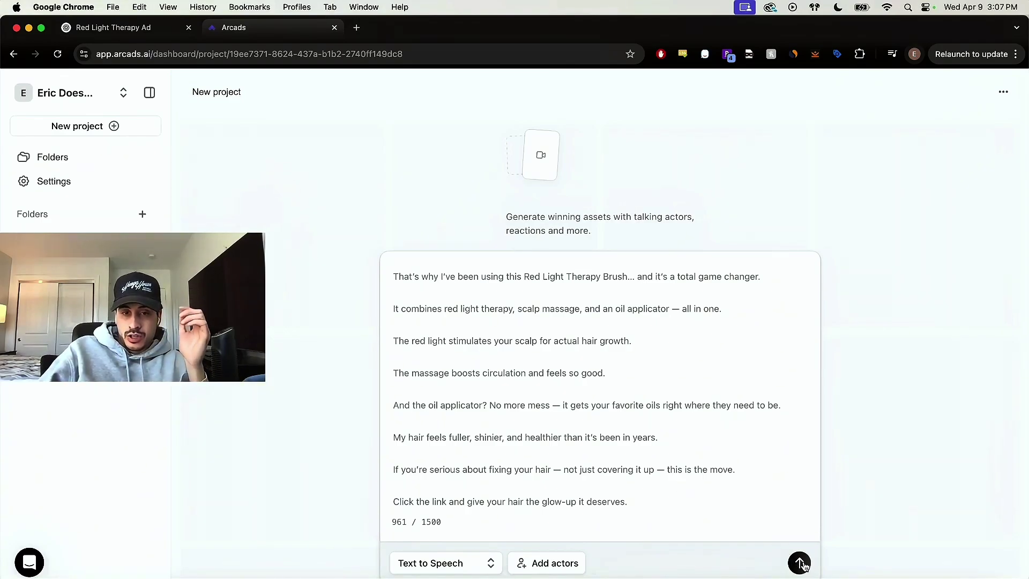
- Submit the script and confirm Generate video in the Confirm Video Generation dialog
{"action": "left_click", "coordinate": [723, 494]}
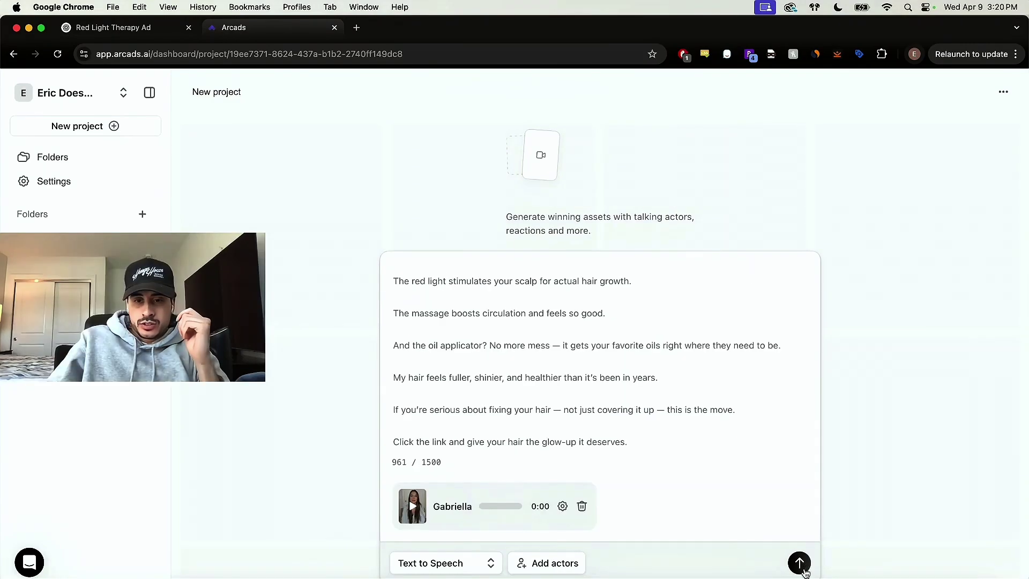
{"action": "left_click", "coordinate": [799, 562]}
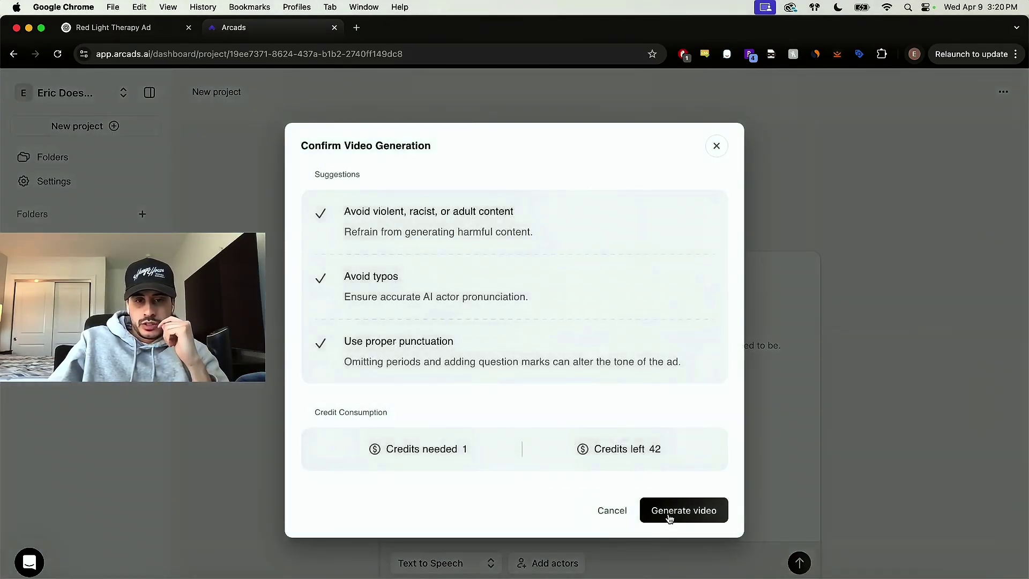
{"action": "left_click", "coordinate": [670, 518]}
{"action": "left_click", "coordinate": [874, 576]}
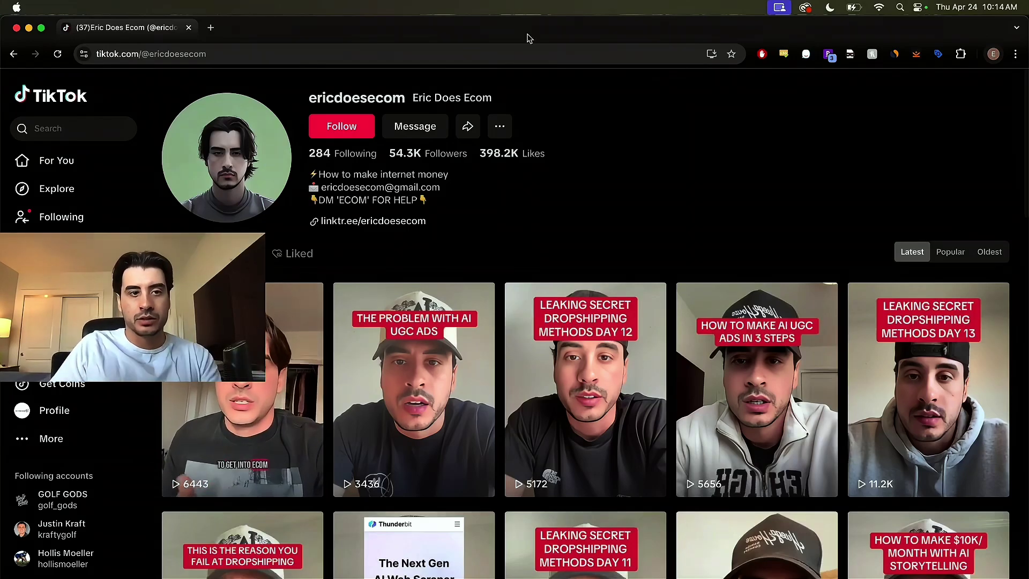
- Search TikTok for 'red light therapy brush' and preview the first result video
{"action": "left_click", "coordinate": [94, 133]}
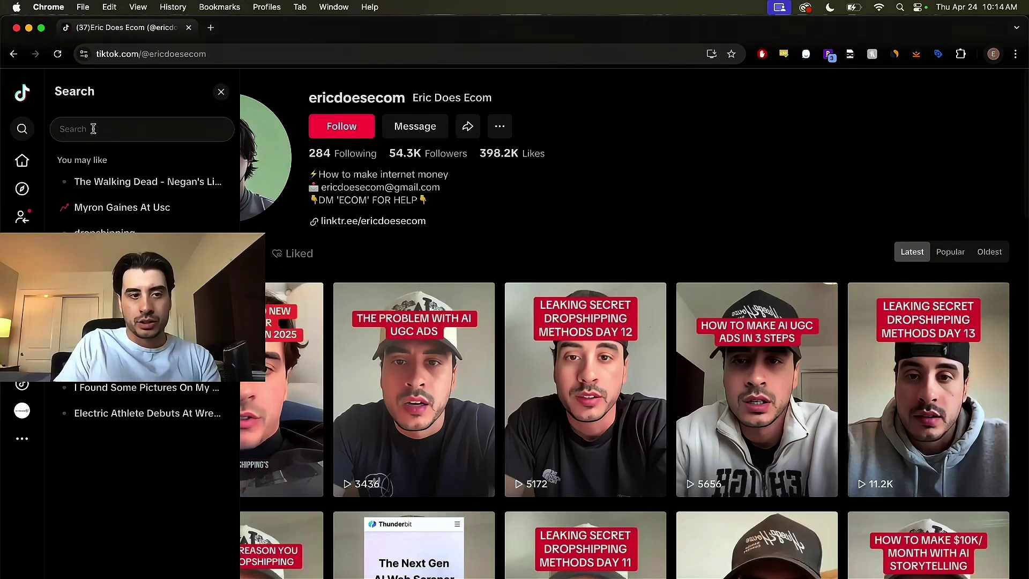
{"action": "type", "text": "red light thera"}
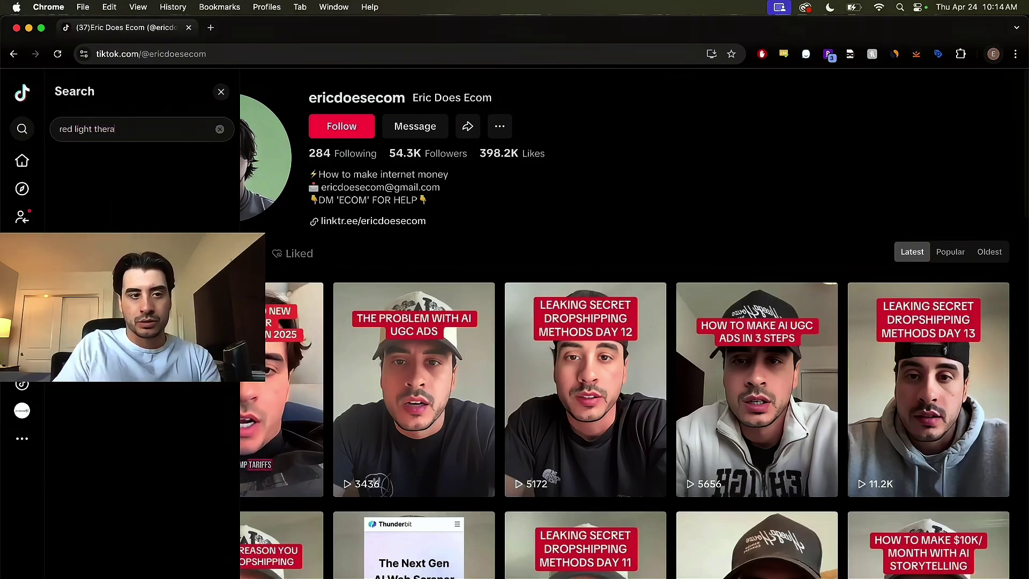
{"action": "type", "text": "py brush"}
{"action": "key", "text": "Return"}
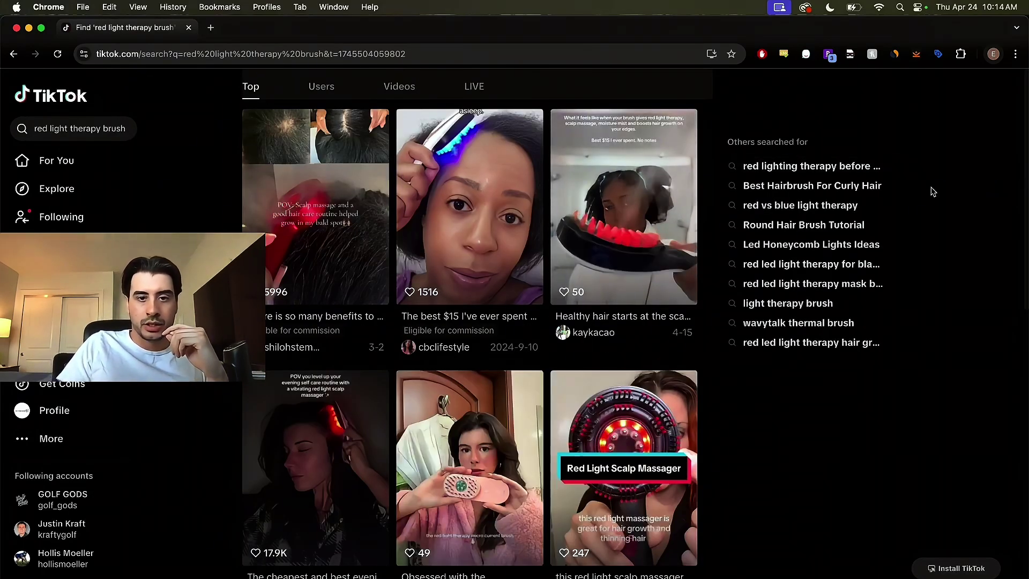
{"action": "left_click", "coordinate": [312, 228]}
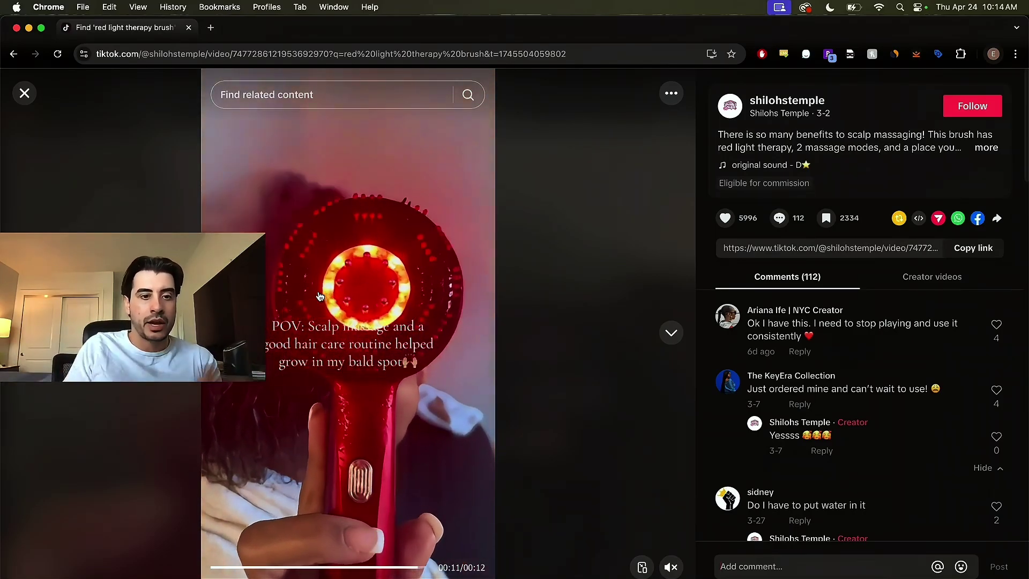
{"action": "left_click", "coordinate": [24, 93]}
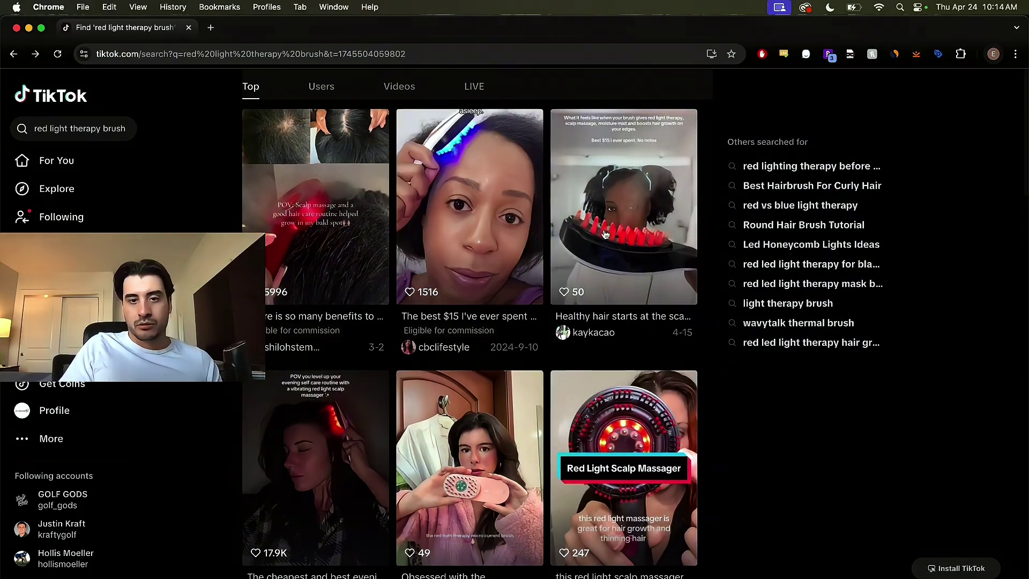
{"action": "scroll", "coordinate": [762, 433], "scroll_direction": "down", "scroll_amount": 3}
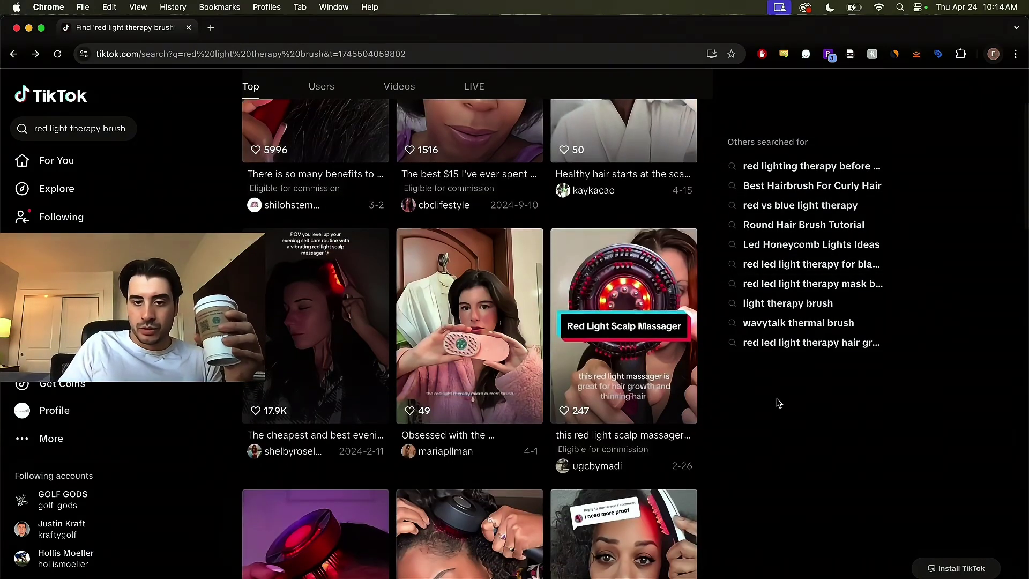
{"action": "left_click", "coordinate": [616, 358]}
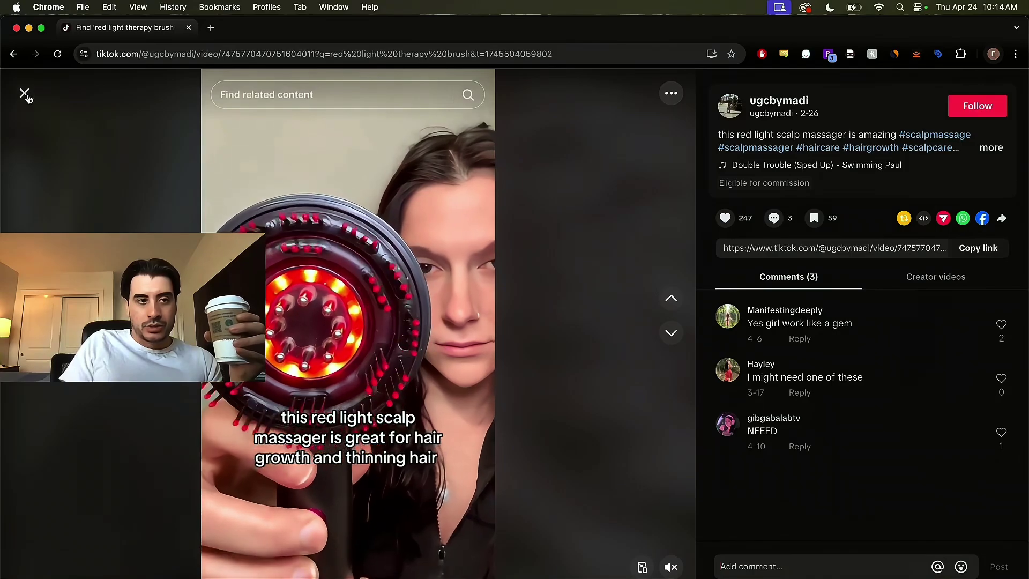
{"action": "left_click", "coordinate": [24, 94]}
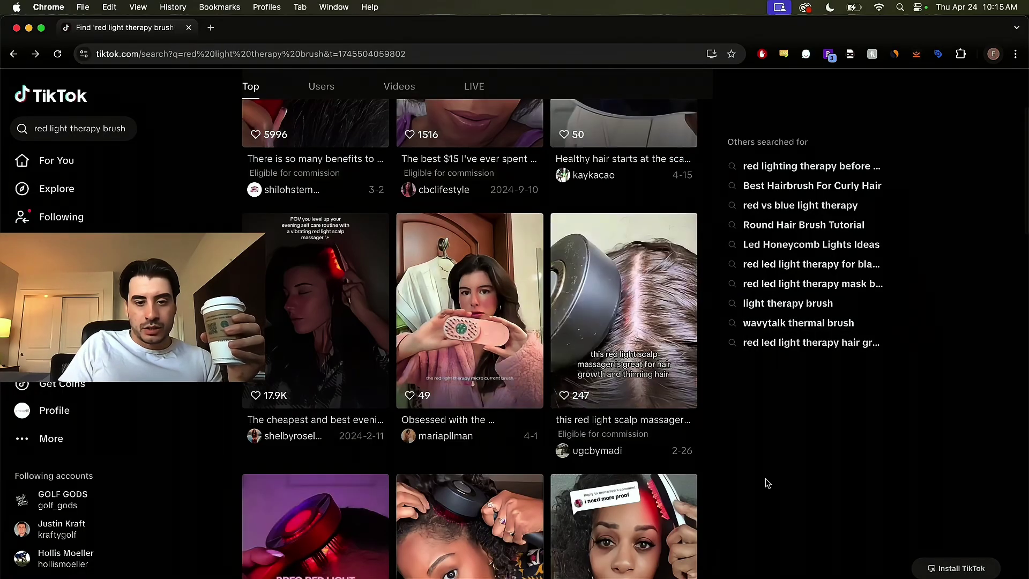
{"action": "key", "text": "super+bracketright"}
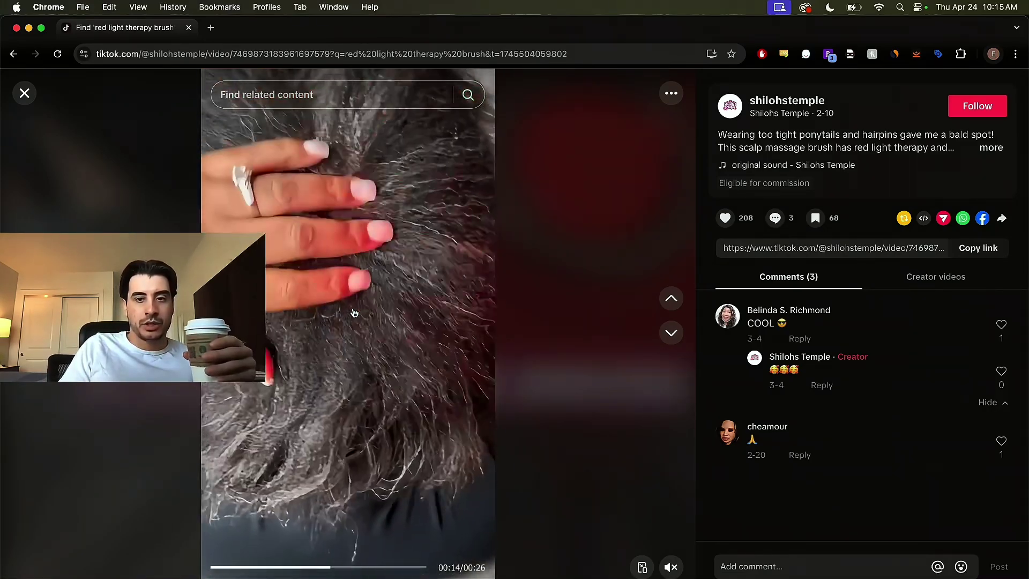
{"action": "left_click", "coordinate": [402, 246]}
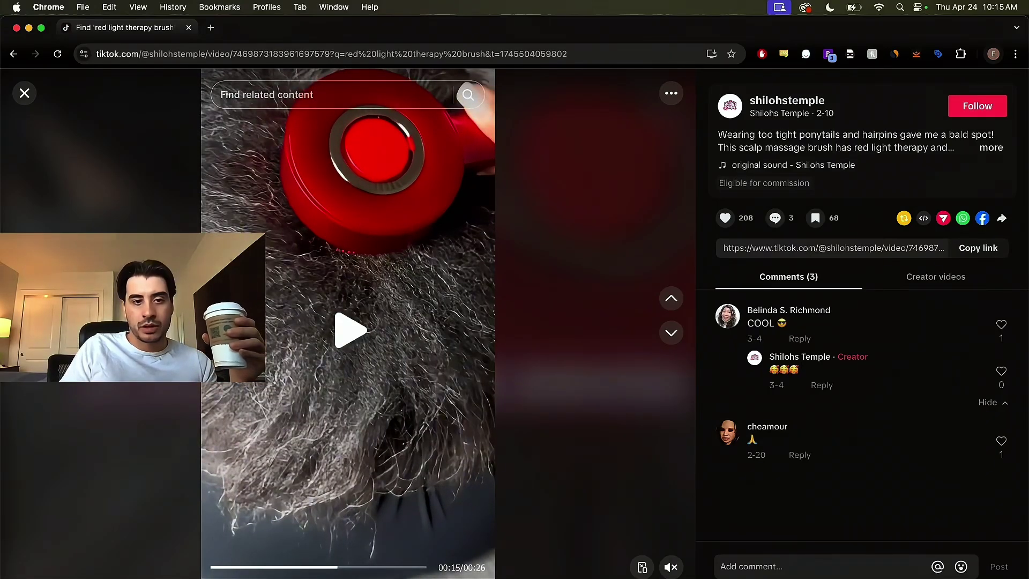
{"action": "left_click", "coordinate": [236, 53]}
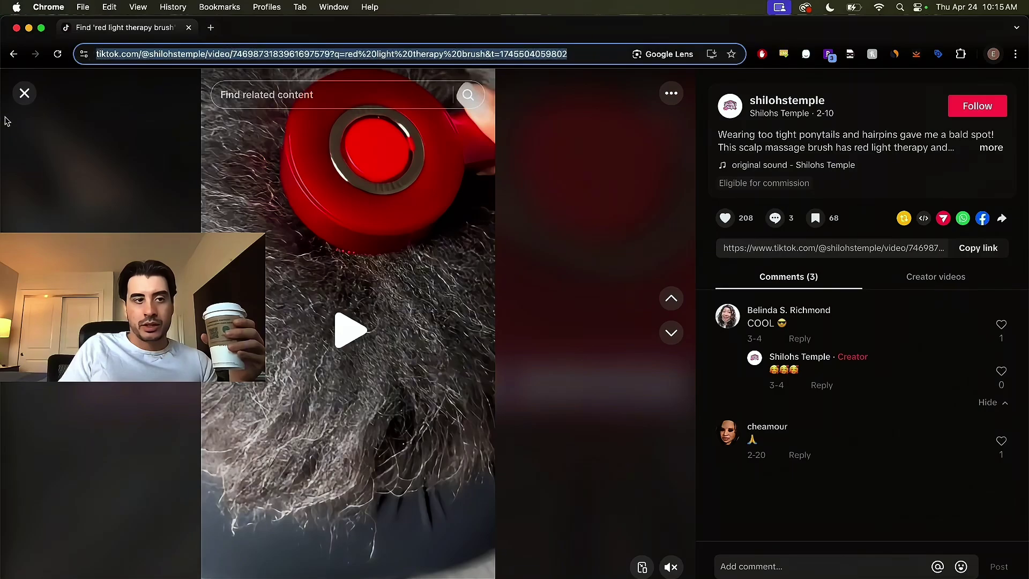
{"action": "left_click", "coordinate": [24, 93]}
{"action": "scroll", "coordinate": [741, 491], "scroll_direction": "down", "scroll_amount": 3}
{"action": "scroll", "coordinate": [742, 490], "scroll_direction": "down", "scroll_amount": 10}
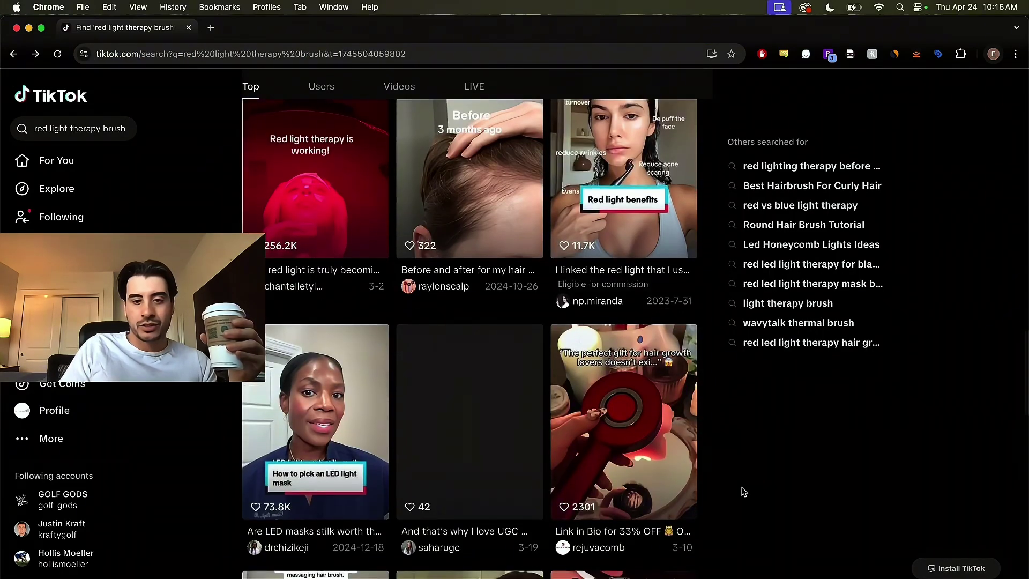
{"action": "scroll", "coordinate": [744, 492], "scroll_direction": "down", "scroll_amount": 1}
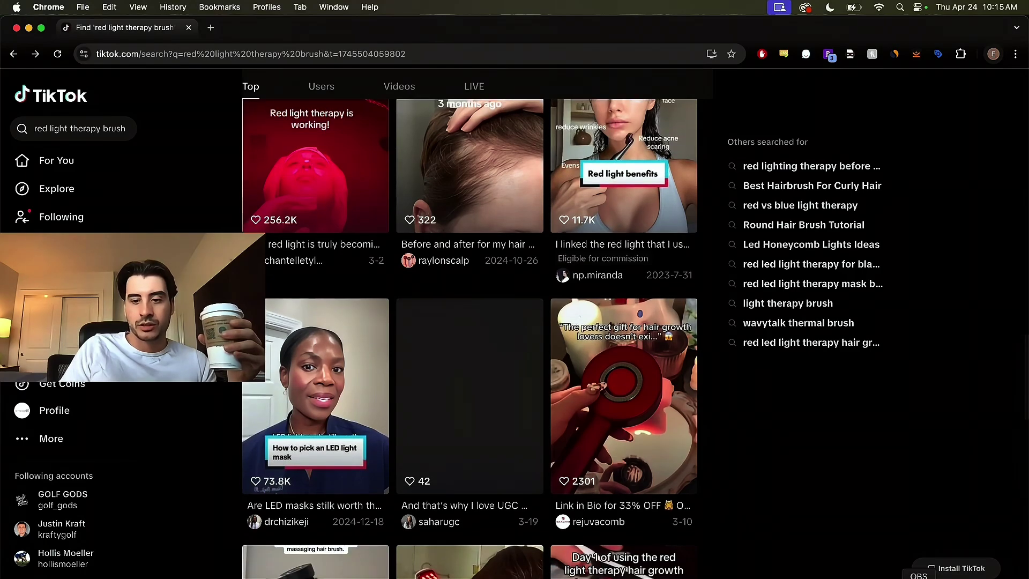
{"action": "left_click", "coordinate": [919, 577]}
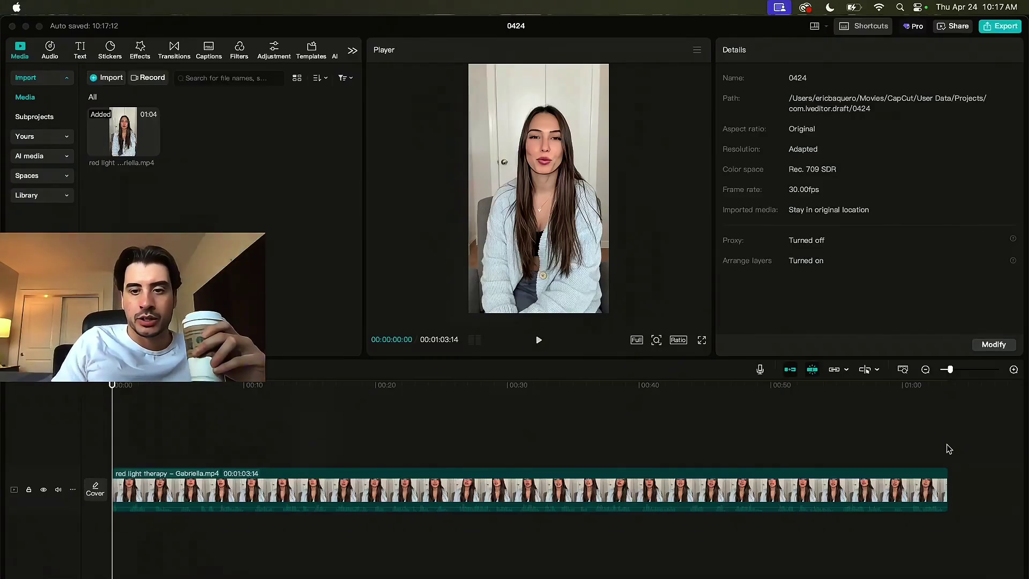
- Switch to CapCut project 0424 and play and scrub through the start of the actor clip
{"action": "left_click", "coordinate": [957, 432]}
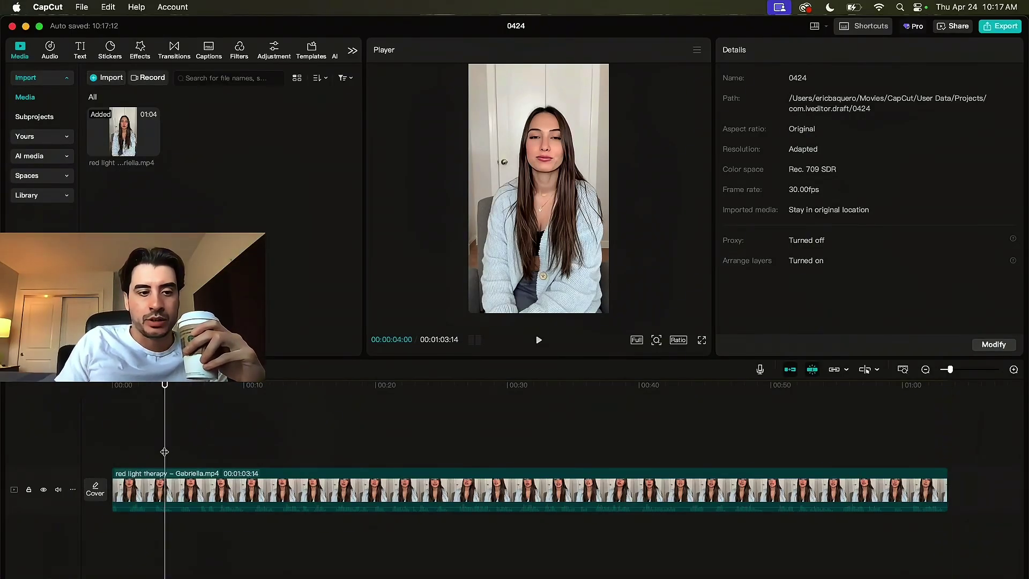
{"action": "left_click_drag", "start_coordinate": [164, 452], "coordinate": [106, 449]}
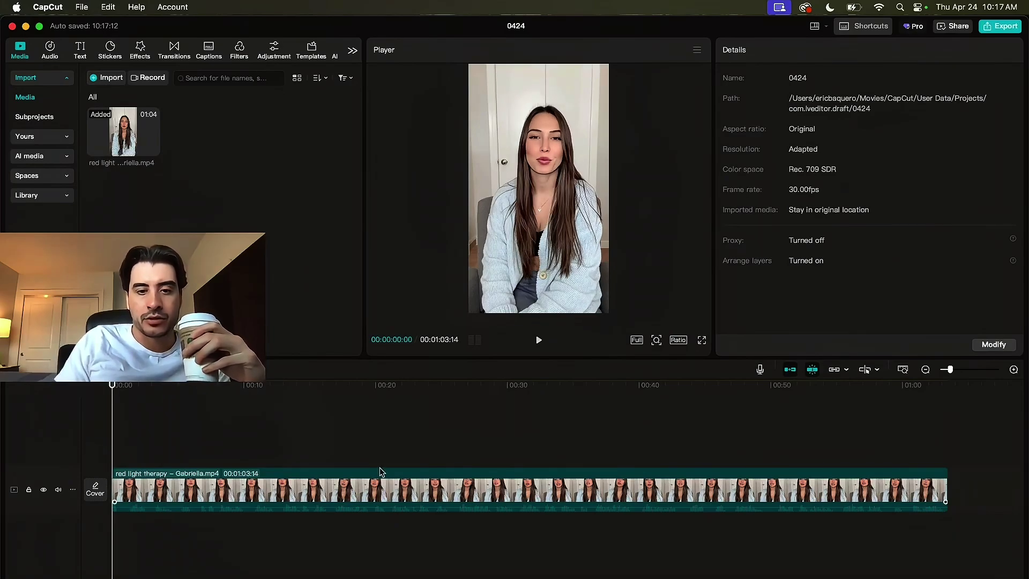
{"action": "key", "text": "space"}
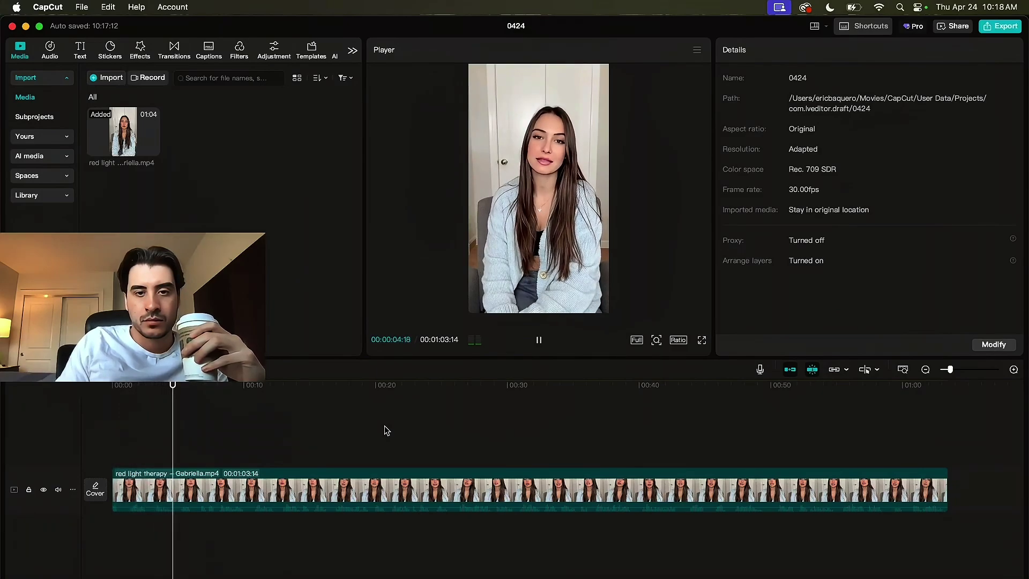
{"action": "key", "text": "space"}
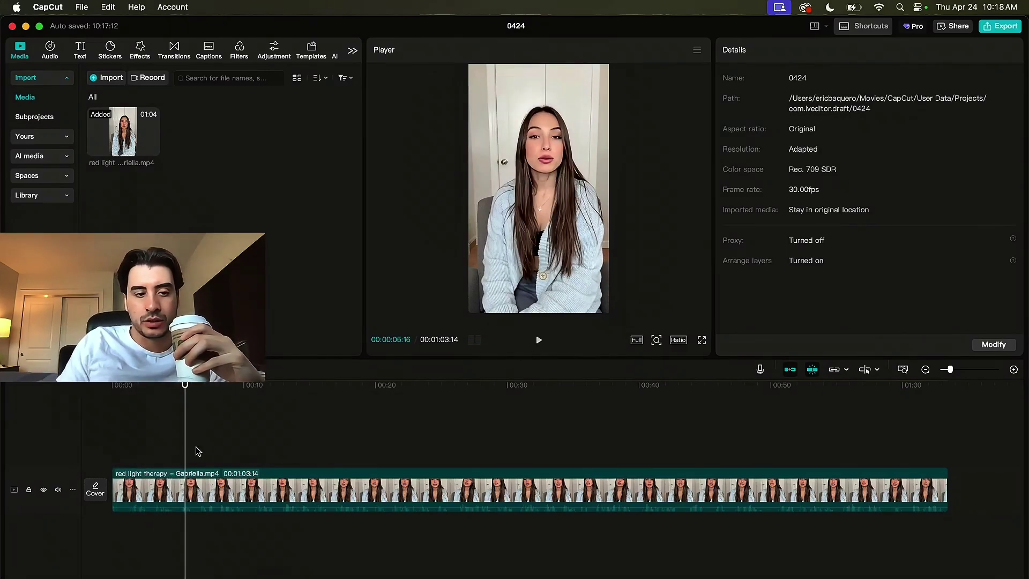
{"action": "left_click", "coordinate": [145, 450]}
{"action": "left_click_drag", "start_coordinate": [148, 450], "coordinate": [170, 465]}
- Zoom the timeline in and out, then replay from the start, stopping just before one second
{"action": "left_click_drag", "start_coordinate": [951, 370], "coordinate": [958, 369]}
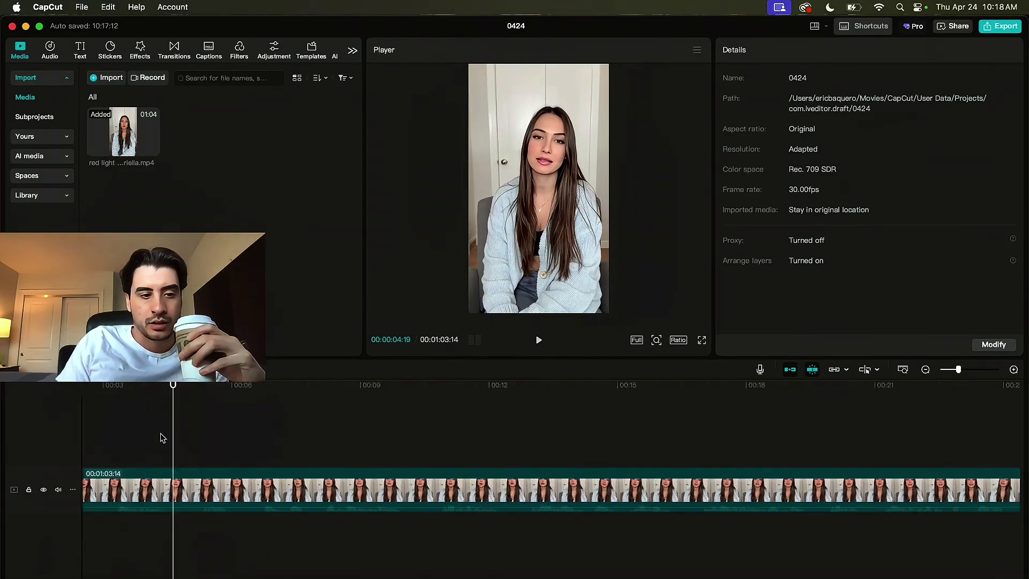
{"action": "left_click", "coordinate": [201, 435]}
{"action": "left_click_drag", "start_coordinate": [202, 436], "coordinate": [180, 447]}
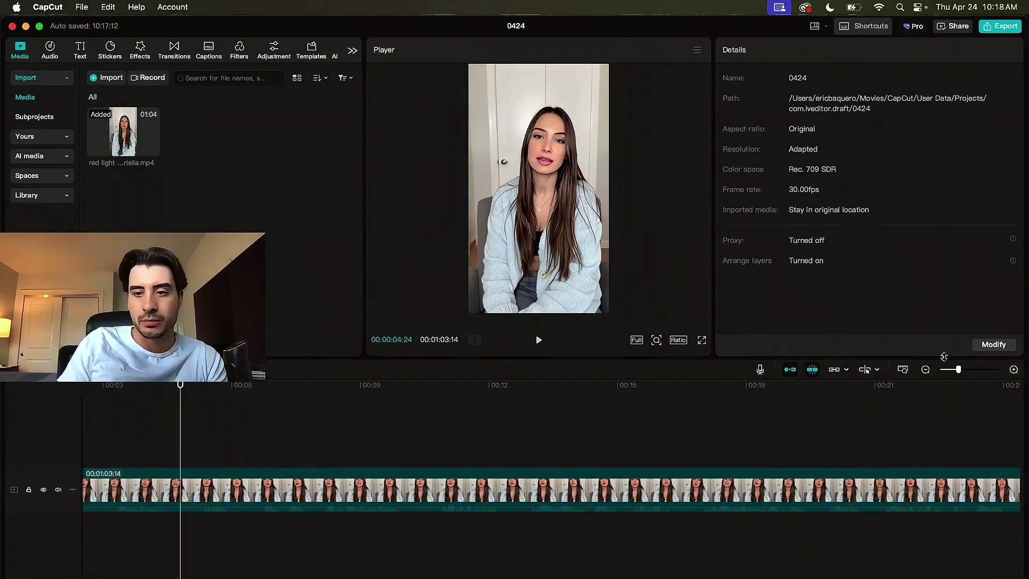
{"action": "left_click_drag", "start_coordinate": [958, 369], "coordinate": [950, 375]}
{"action": "scroll", "coordinate": [177, 442], "scroll_direction": "left", "scroll_amount": 2}
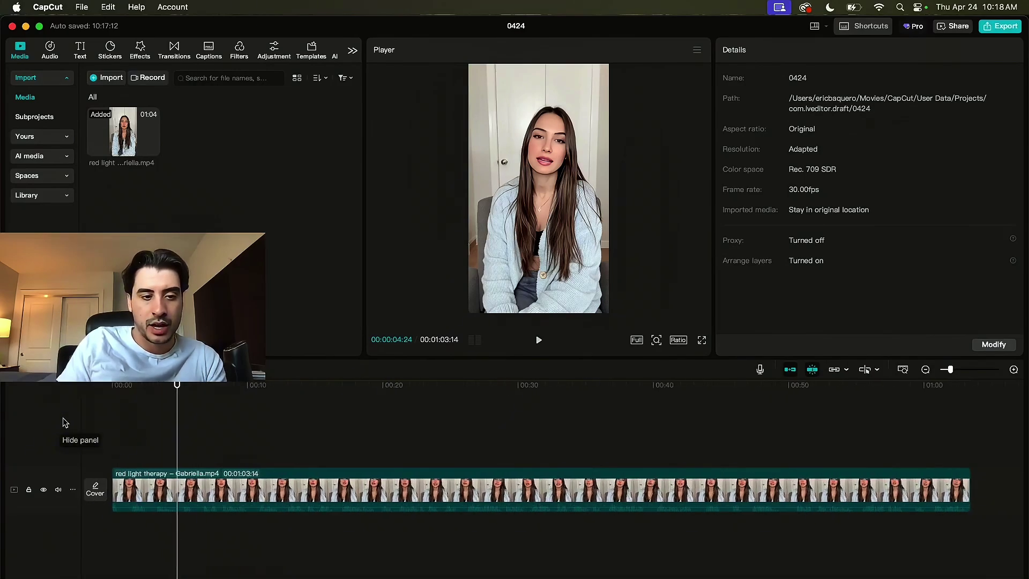
{"action": "key", "text": "Home"}
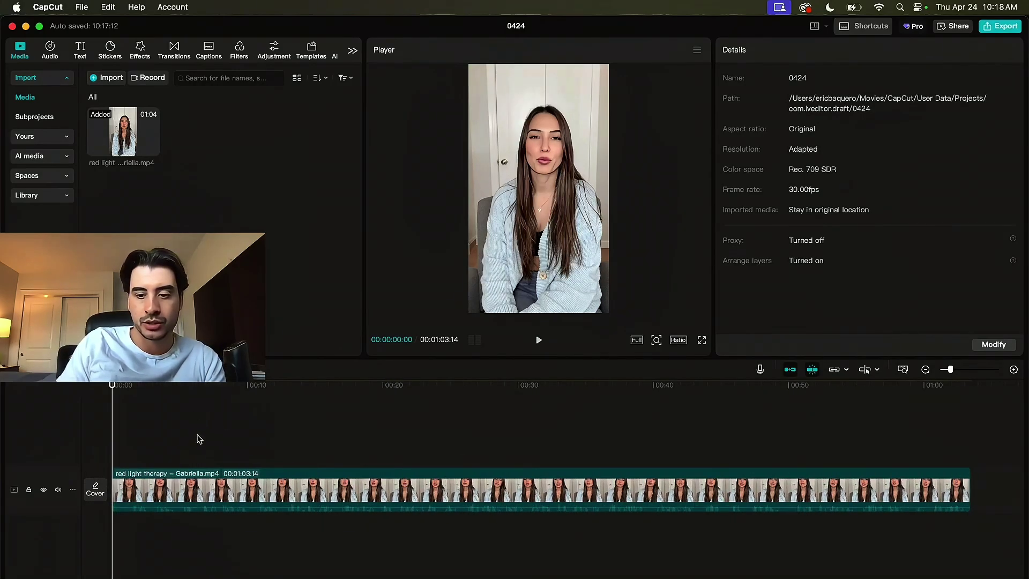
{"action": "key", "text": "space"}
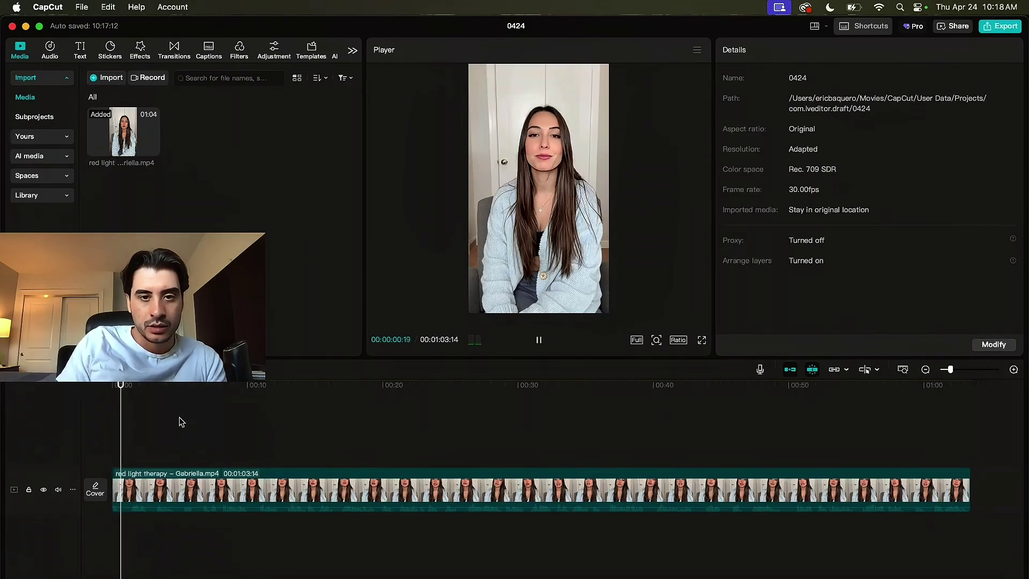
{"action": "left_click_drag", "start_coordinate": [137, 440], "coordinate": [121, 445]}
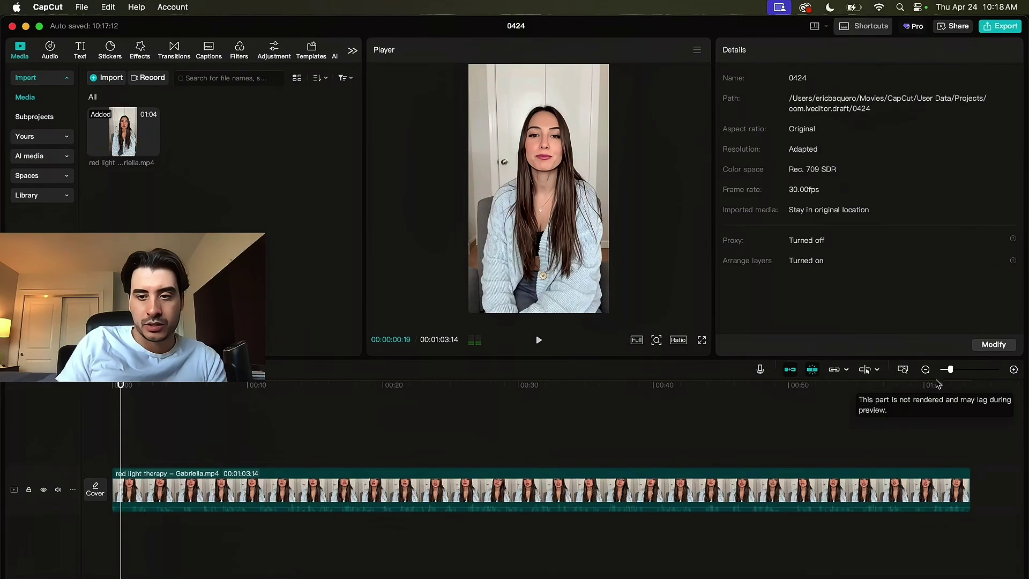
- Split the actor clip at its first two pauses with Cmd+B and trim the silence off each new piece
{"action": "left_click_drag", "start_coordinate": [950, 369], "coordinate": [966, 371]}
{"action": "key", "text": "Home"}
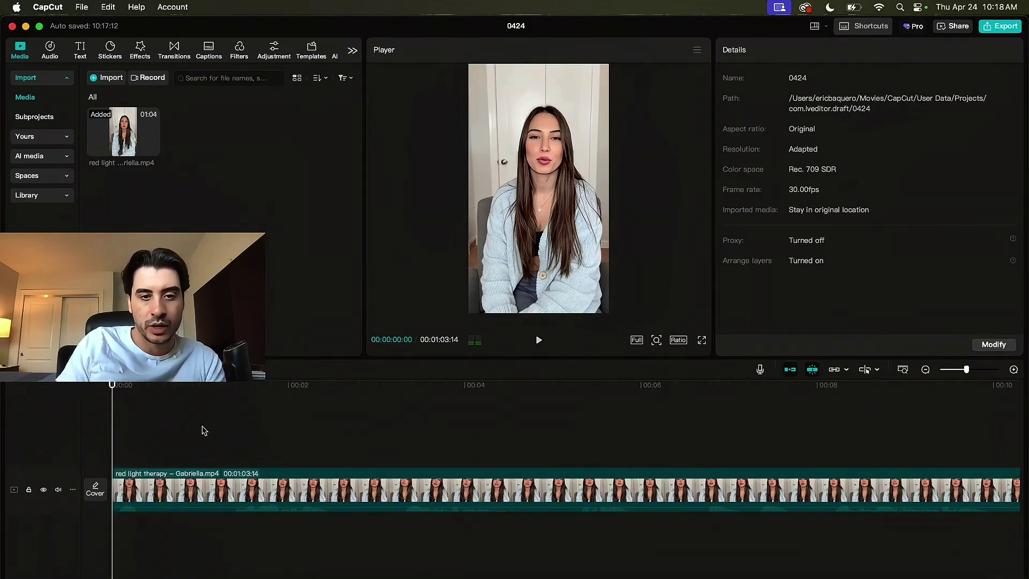
{"action": "key", "text": "space"}
{"action": "key", "text": "space"}
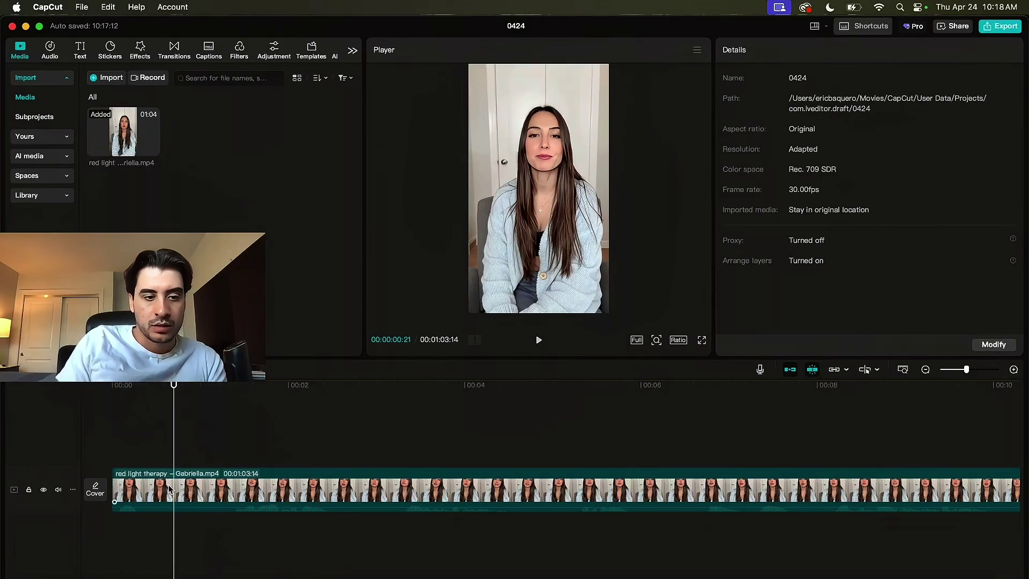
{"action": "key", "text": "super+b"}
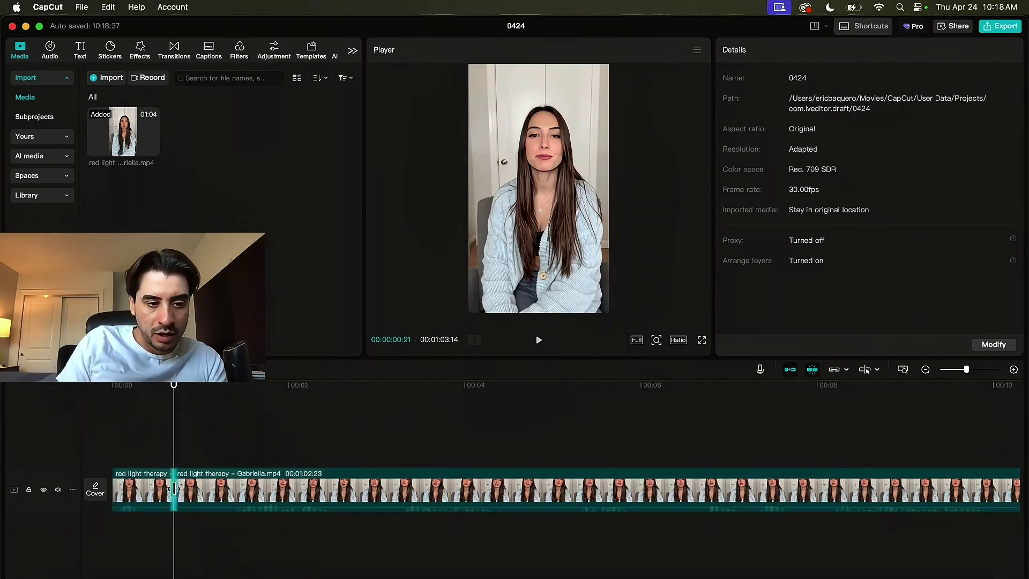
{"action": "left_click_drag", "start_coordinate": [178, 486], "coordinate": [235, 489]}
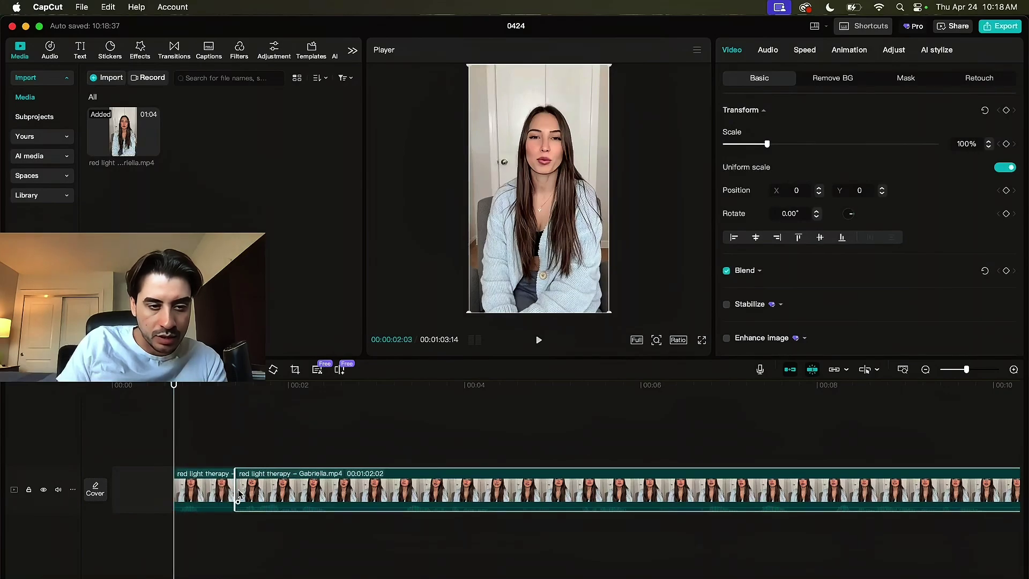
{"action": "left_click", "coordinate": [142, 418]}
{"action": "left_click_drag", "start_coordinate": [142, 418], "coordinate": [94, 417]}
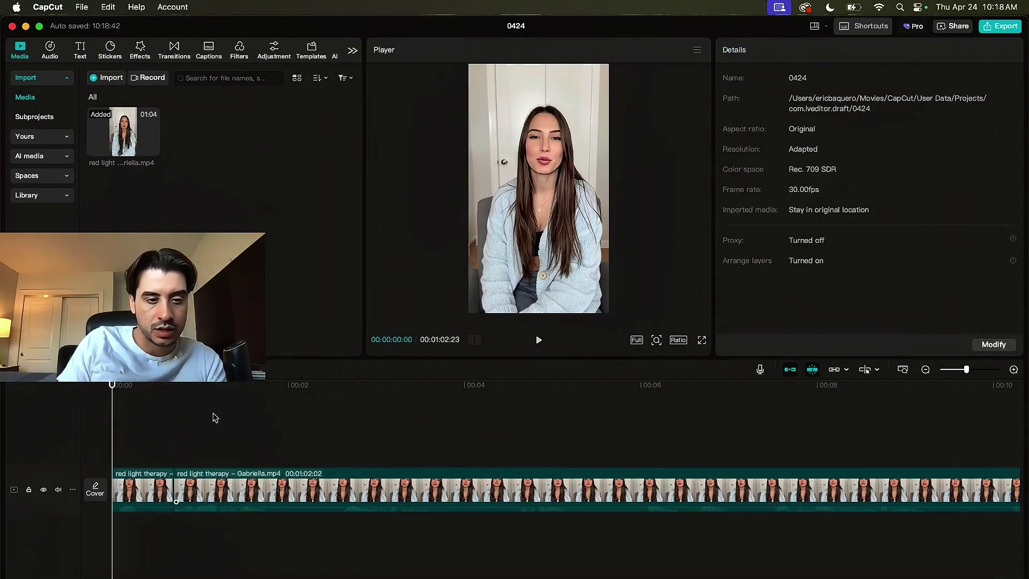
{"action": "key", "text": "space"}
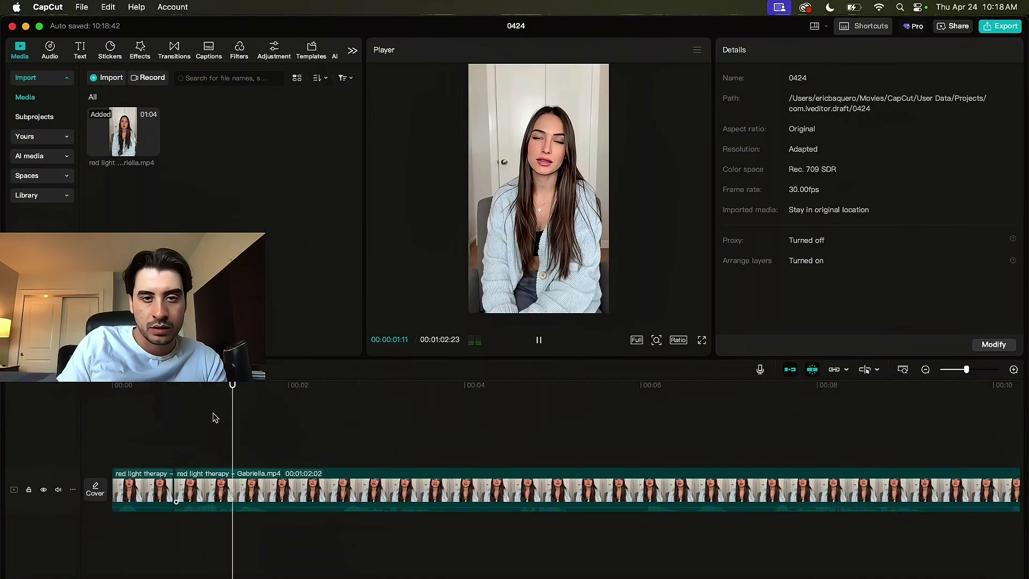
{"action": "key", "text": "space"}
{"action": "key", "text": "super+b"}
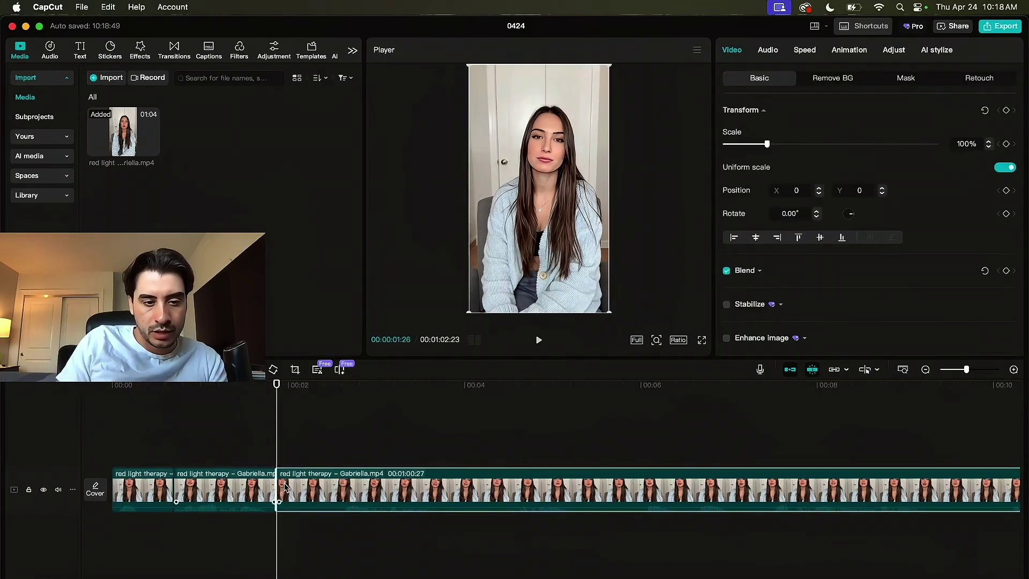
{"action": "left_click_drag", "start_coordinate": [277, 485], "coordinate": [341, 485]}
{"action": "left_click", "coordinate": [268, 433]}
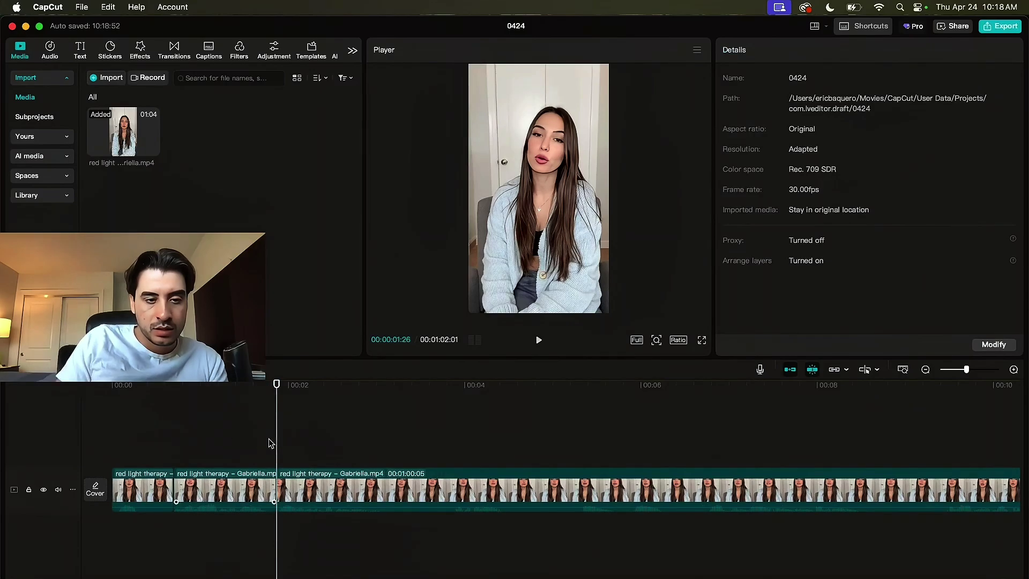
- Split the third clip at the next pause, trim its silent start, and return to the start
{"action": "left_click", "coordinate": [113, 439]}
{"action": "key", "text": "space"}
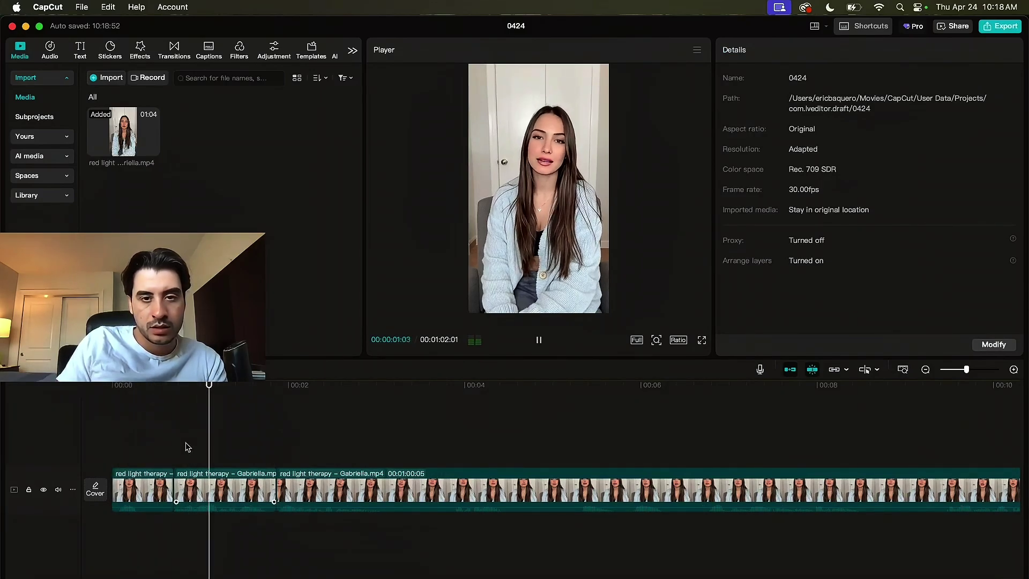
{"action": "key", "text": "space"}
{"action": "left_click", "coordinate": [283, 489]}
{"action": "key", "text": "super+b"}
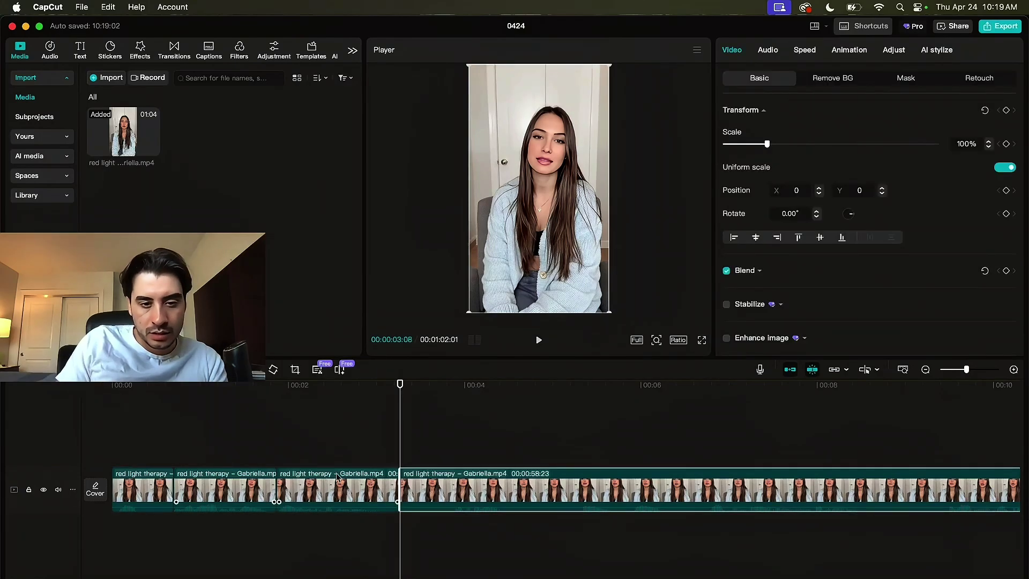
{"action": "mouse_move", "coordinate": [405, 476]}
{"action": "left_mouse_down"}
{"action": "mouse_move", "coordinate": [450, 480]}
{"action": "mouse_move", "coordinate": [412, 481]}
{"action": "left_mouse_up"}
{"action": "left_click", "coordinate": [330, 443]}
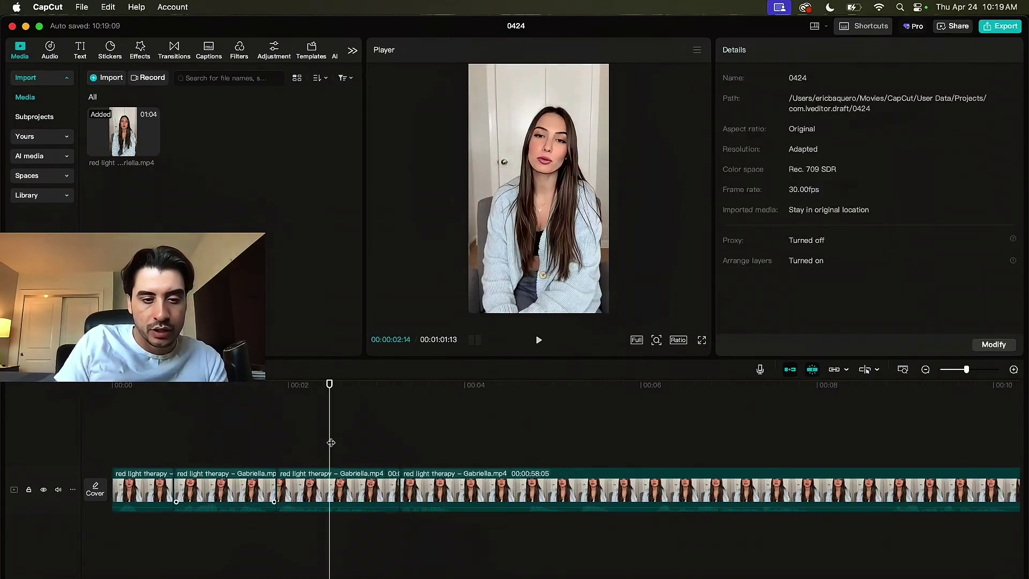
{"action": "left_click_drag", "start_coordinate": [448, 444], "coordinate": [54, 446]}
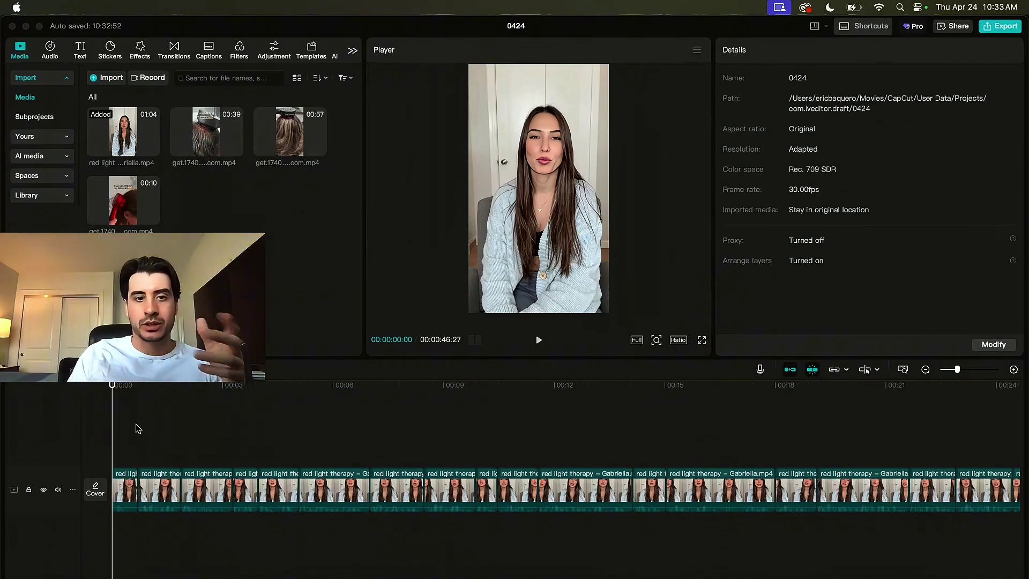
- Generate English auto captions from the actor clip's speech
{"action": "left_click", "coordinate": [137, 428]}
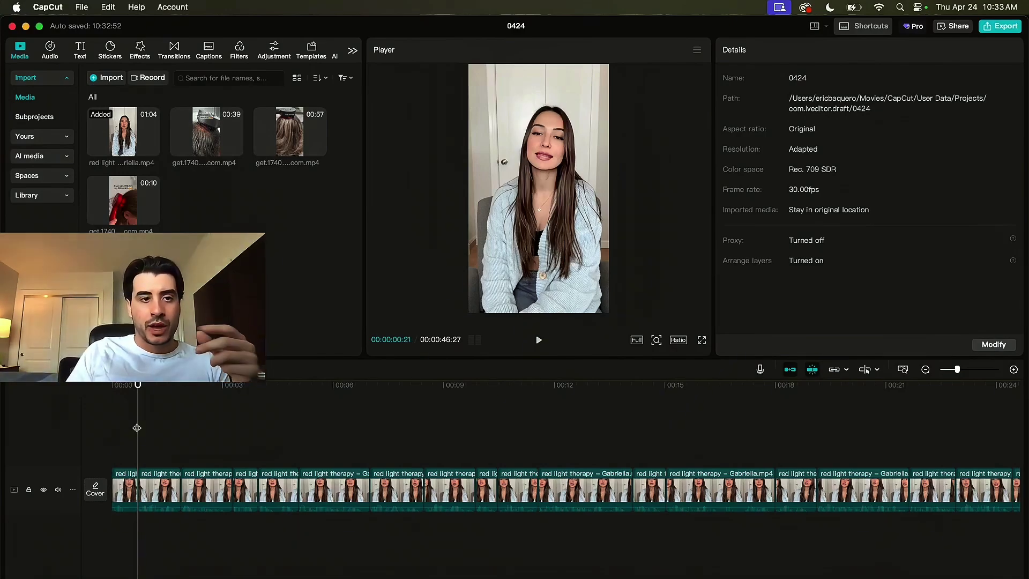
{"action": "left_click", "coordinate": [208, 52]}
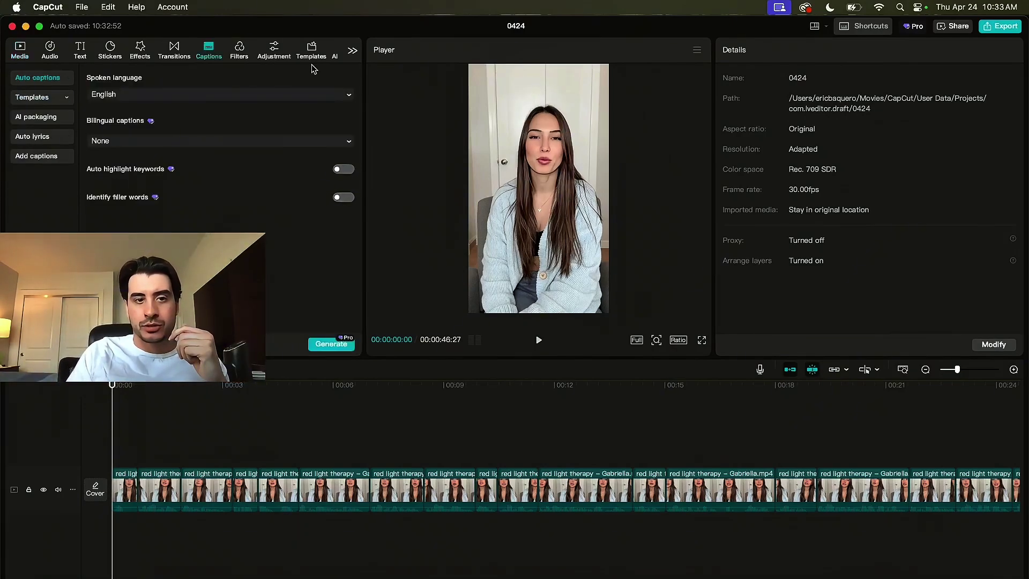
{"action": "left_click", "coordinate": [332, 342]}
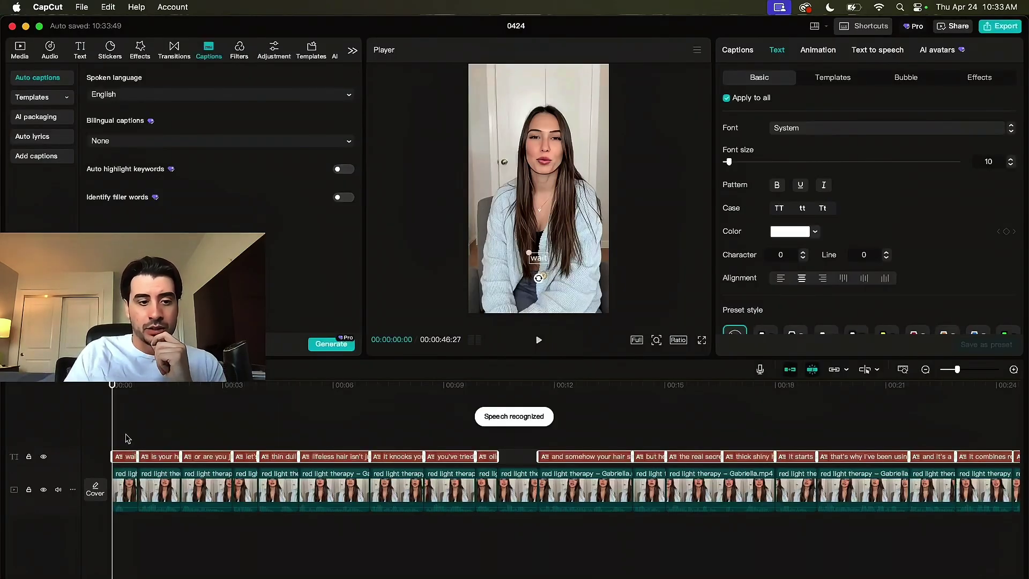
- Preview the opening captions and inspect the 'wait' caption's Text and Templates settings
{"action": "left_click", "coordinate": [125, 427]}
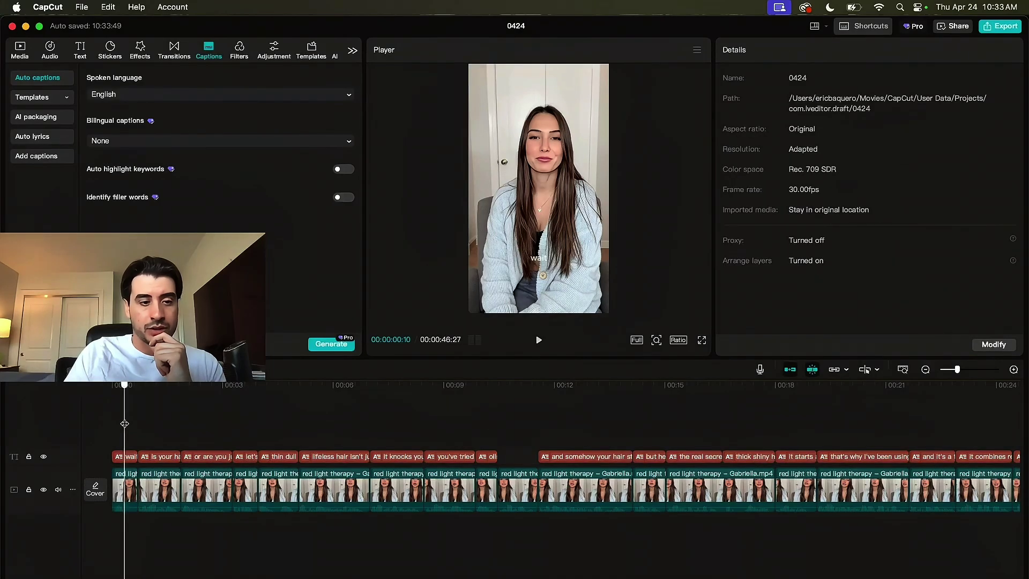
{"action": "left_click_drag", "start_coordinate": [125, 423], "coordinate": [111, 453]}
{"action": "left_click", "coordinate": [539, 260]}
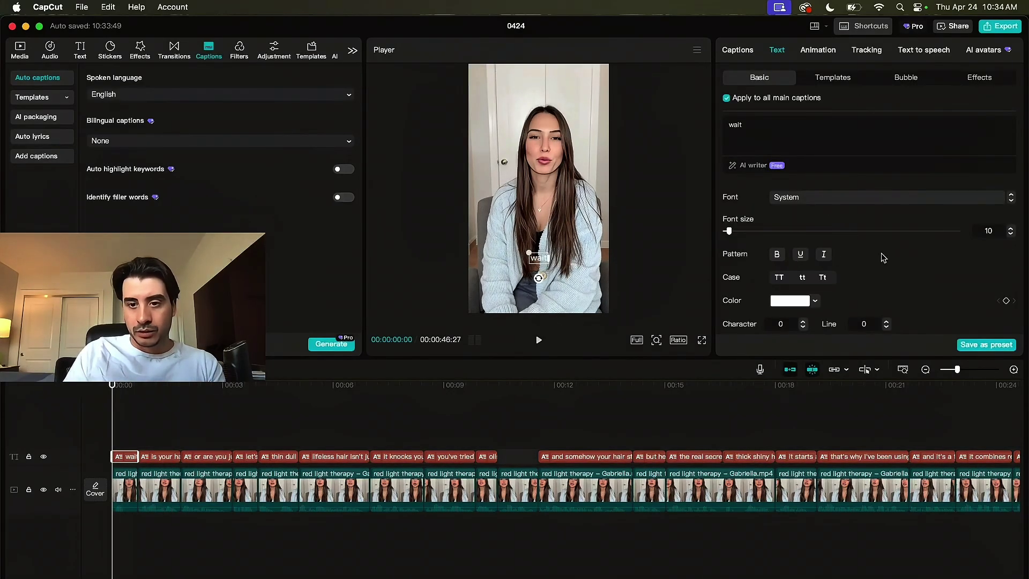
{"action": "scroll", "coordinate": [883, 258], "scroll_direction": "down", "scroll_amount": 4}
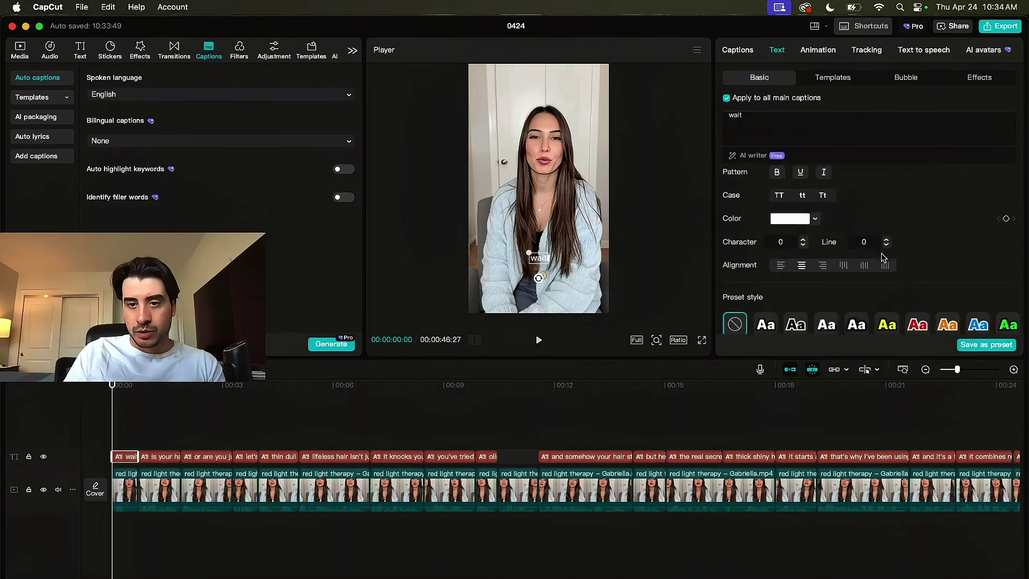
{"action": "left_click", "coordinate": [833, 77]}
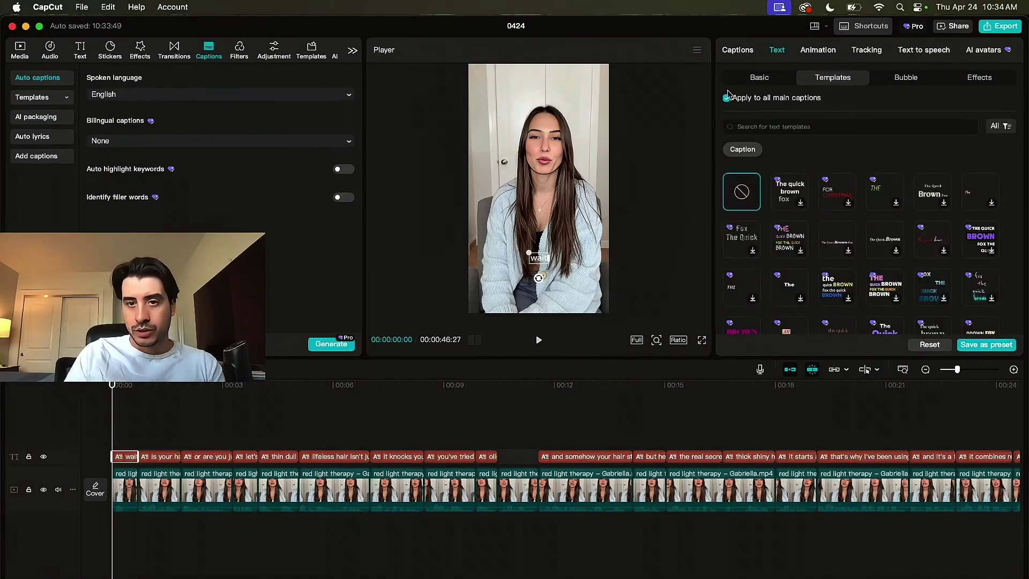
{"action": "left_click", "coordinate": [758, 78]}
{"action": "scroll", "coordinate": [846, 260], "scroll_direction": "down", "scroll_amount": 3}
{"action": "left_click", "coordinate": [112, 421]}
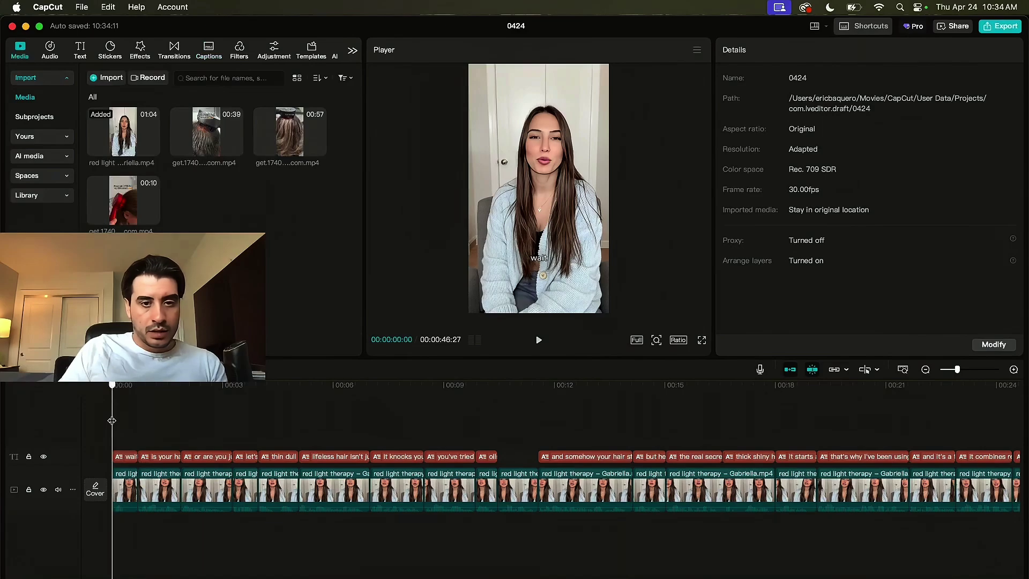
- Bring up the Select a media resource dialog on the raw content folder
{"action": "mouse_move", "coordinate": [111, 421]}
{"action": "left_mouse_down"}
{"action": "mouse_move", "coordinate": [127, 420]}
{"action": "mouse_move", "coordinate": [111, 420]}
{"action": "left_mouse_up"}
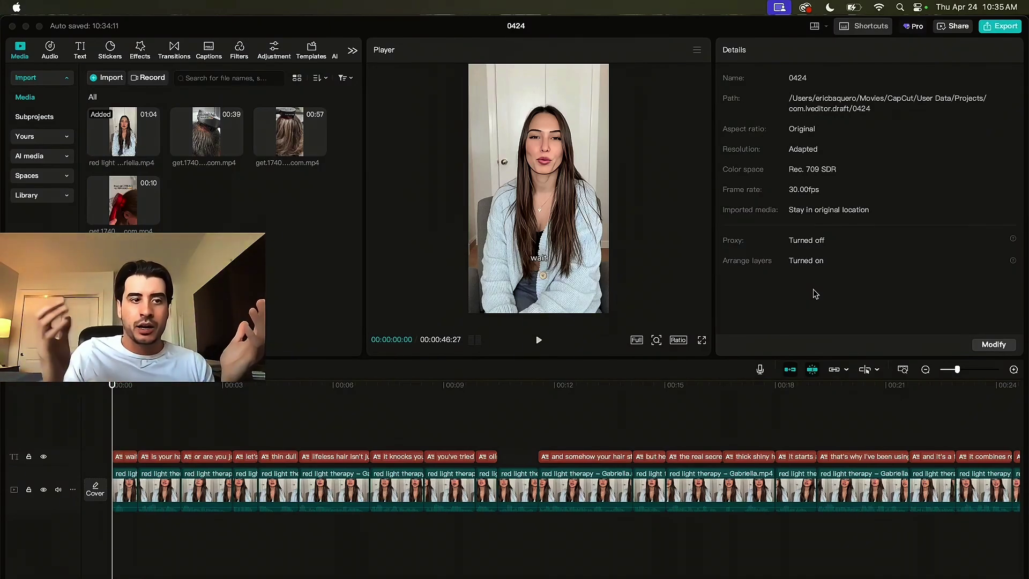
- Import the long-hair B-roll clip above the actress at 00:00 and trim it to 4:20
{"action": "left_click", "coordinate": [98, 79]}
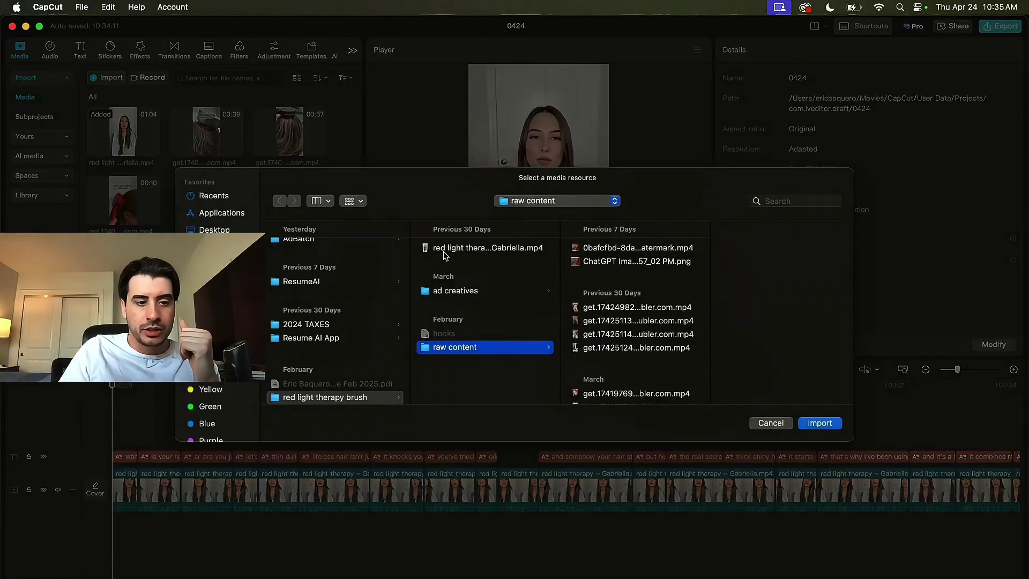
{"action": "left_click", "coordinate": [621, 310]}
{"action": "left_click", "coordinate": [637, 261]}
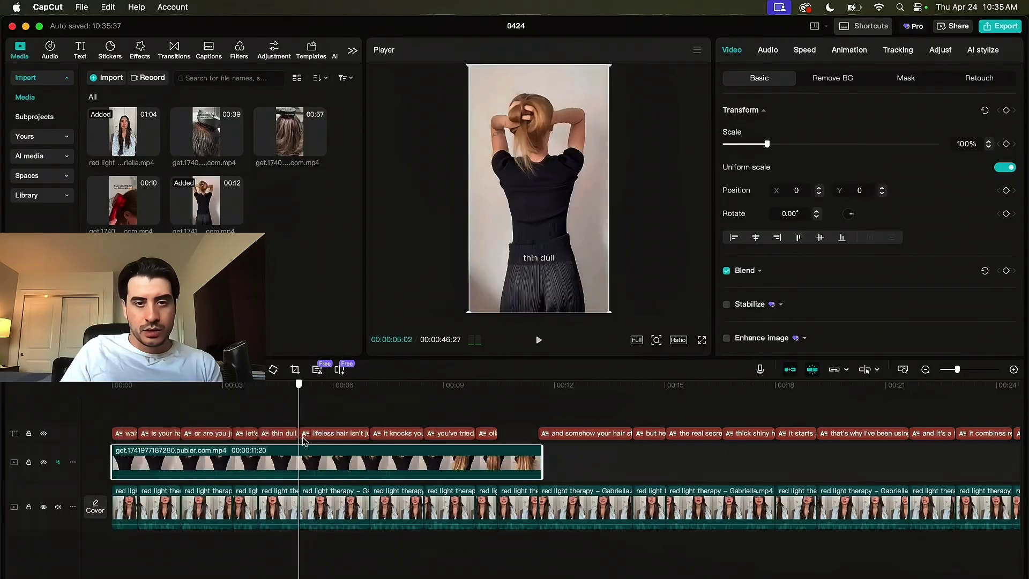
{"action": "left_click_drag", "start_coordinate": [307, 441], "coordinate": [369, 473]}
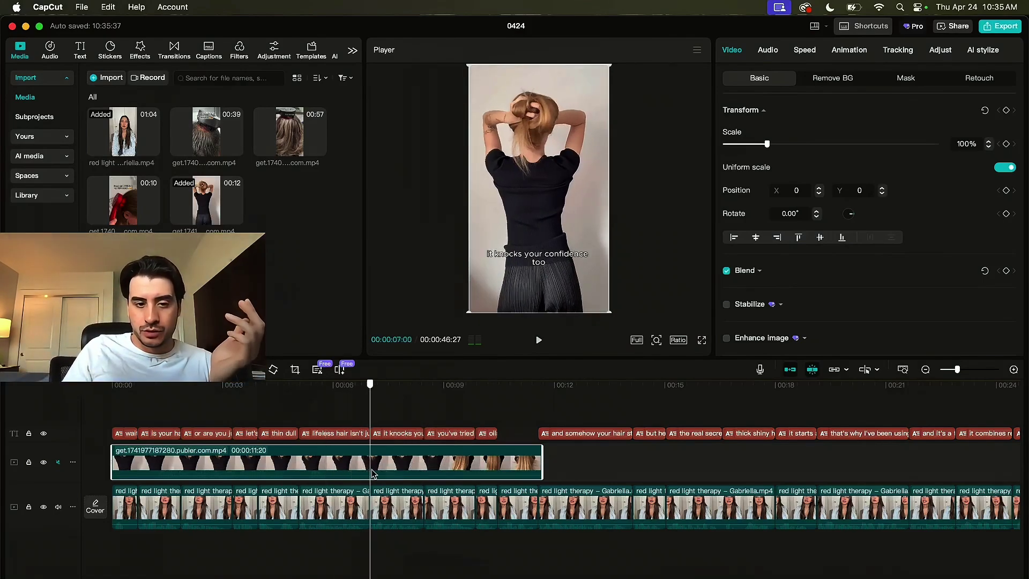
{"action": "mouse_move", "coordinate": [113, 458]}
{"action": "left_mouse_down"}
{"action": "mouse_move", "coordinate": [369, 459]}
{"action": "mouse_move", "coordinate": [130, 462]}
{"action": "left_mouse_up"}
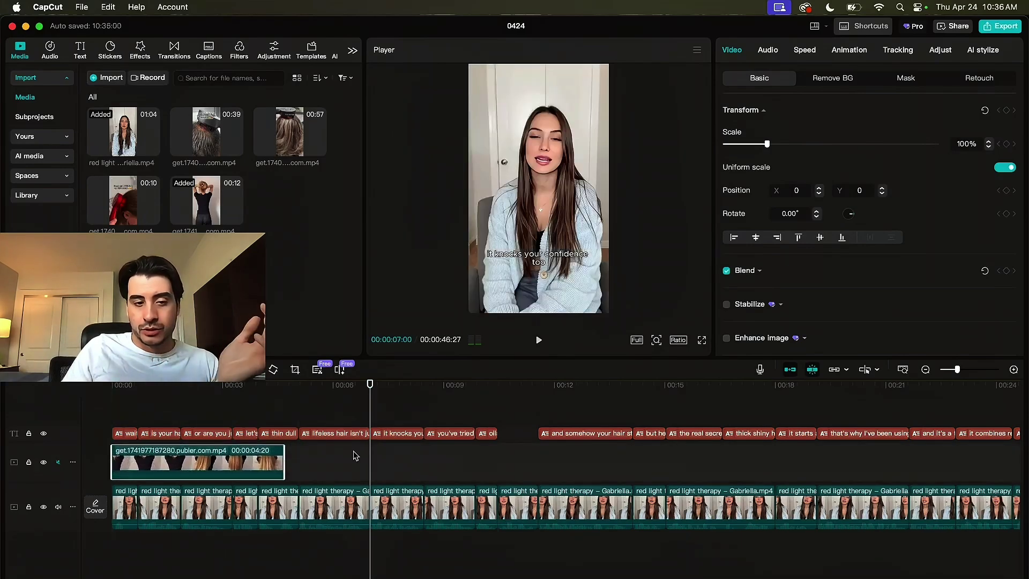
- Play the opening hook from the start to check the B-roll overlay
{"action": "left_click", "coordinate": [229, 422]}
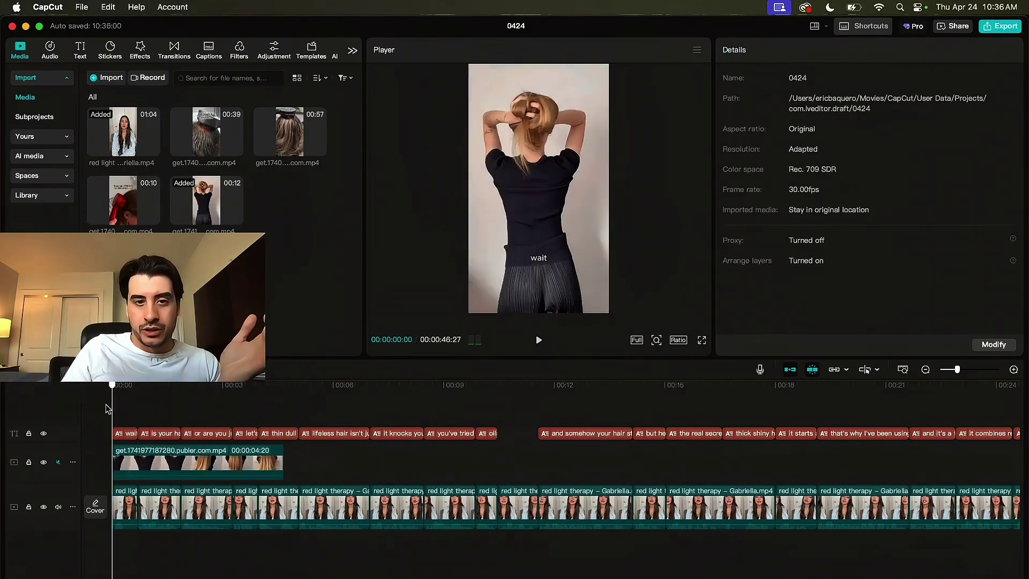
{"action": "left_click", "coordinate": [169, 421]}
{"action": "left_click", "coordinate": [112, 428]}
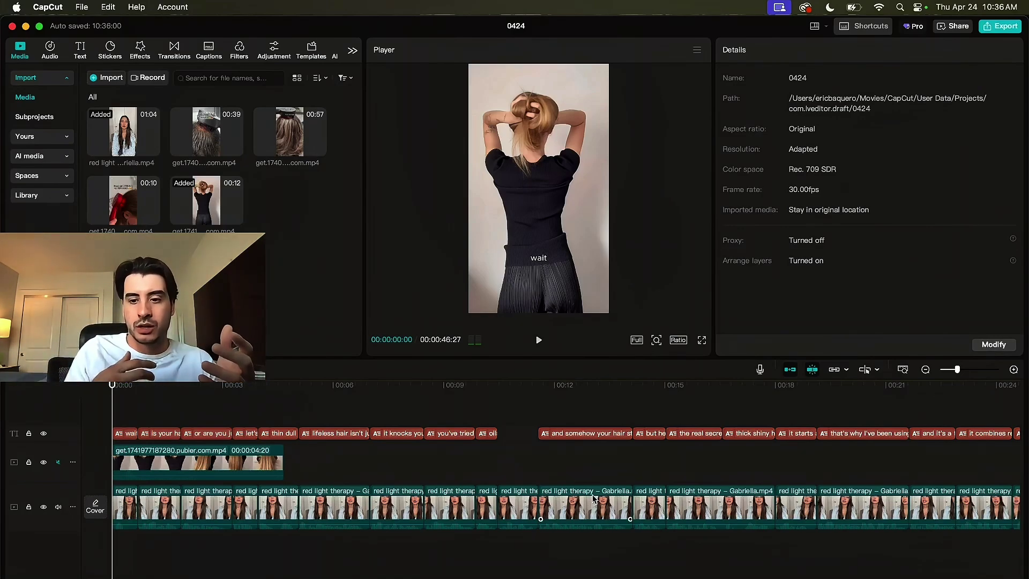
{"action": "left_click_drag", "start_coordinate": [128, 412], "coordinate": [98, 446]}
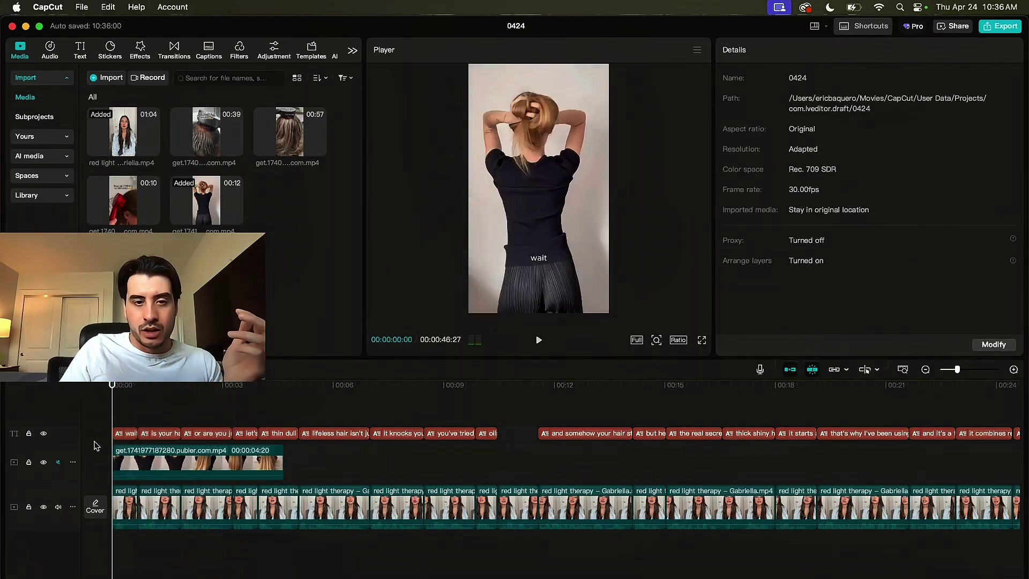
{"action": "key", "text": "space"}
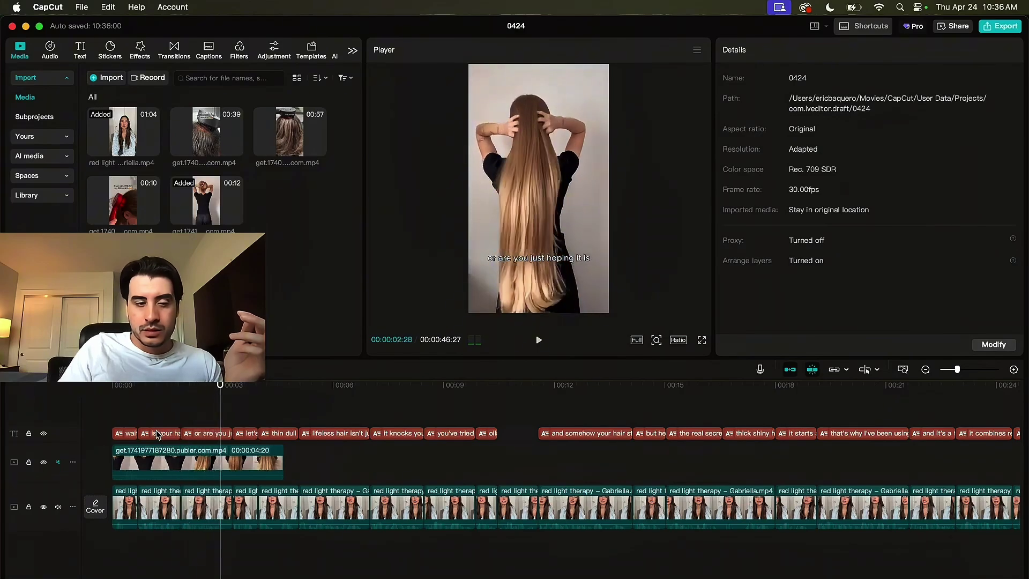
- Split the hair B-roll overlay at 01:26 and shorten its second piece
{"action": "left_click", "coordinate": [134, 416]}
{"action": "left_click", "coordinate": [159, 413]}
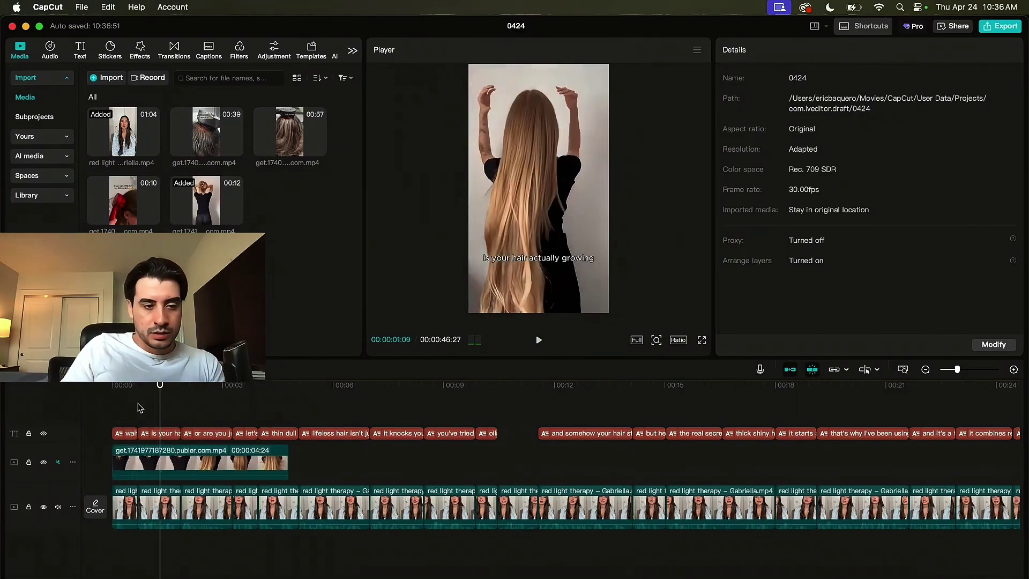
{"action": "left_click_drag", "start_coordinate": [161, 410], "coordinate": [164, 410]}
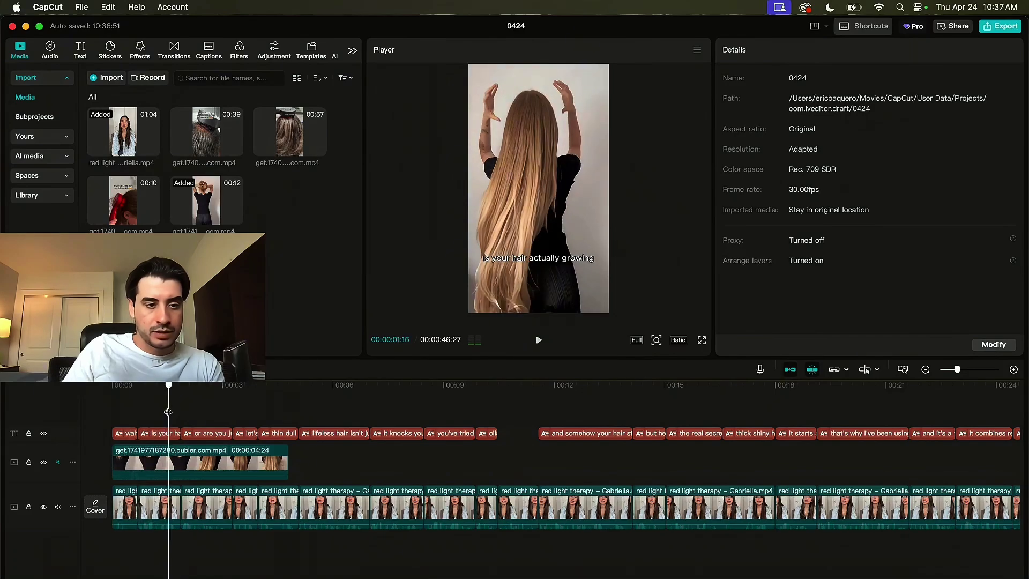
{"action": "left_click_drag", "start_coordinate": [168, 411], "coordinate": [181, 411]}
{"action": "left_click", "coordinate": [145, 456]}
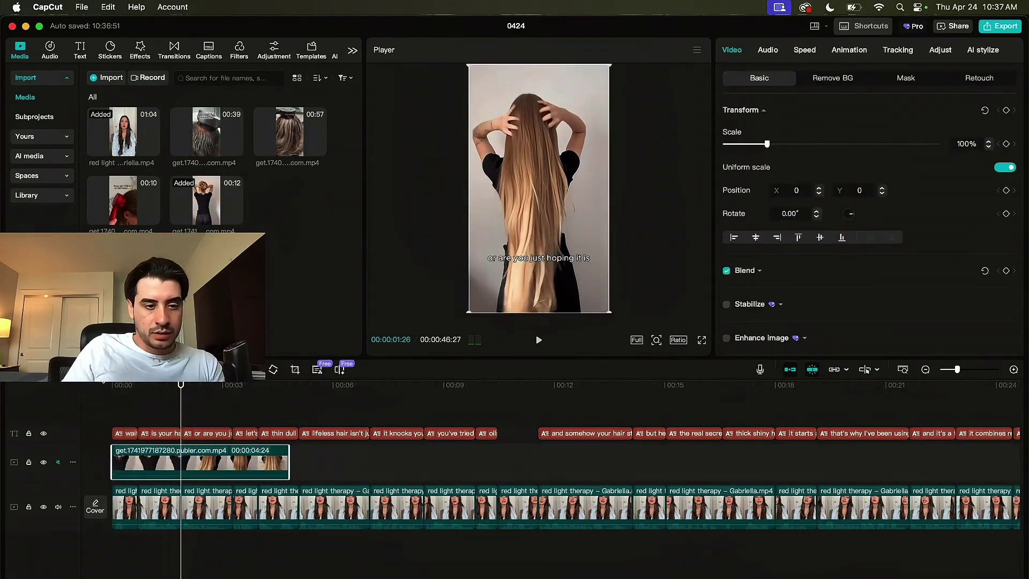
{"action": "left_click_drag", "start_coordinate": [178, 454], "coordinate": [204, 458]}
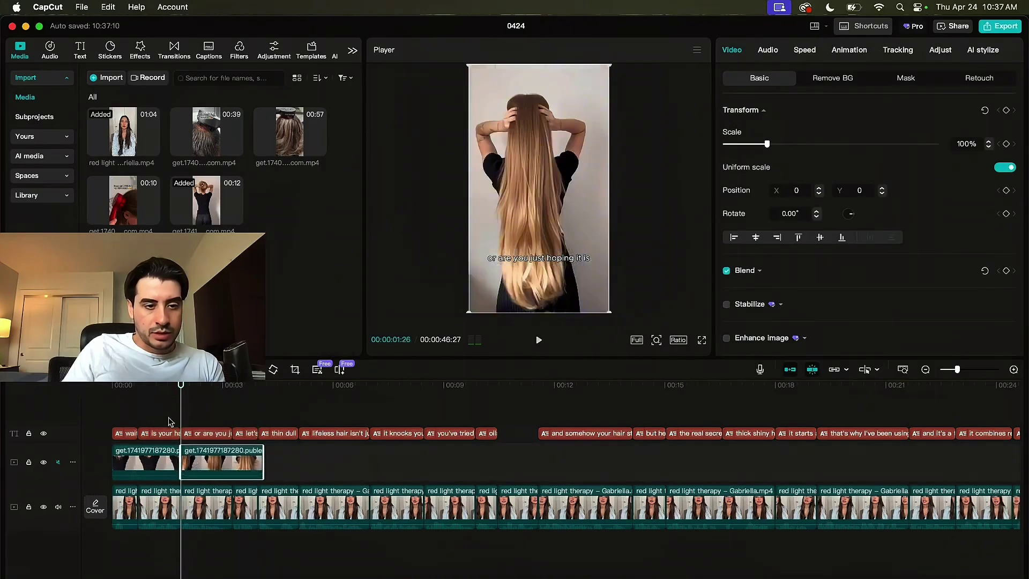
- Replay the hook and trim the second hair piece to end at 03:08
{"action": "left_click", "coordinate": [138, 396]}
{"action": "key", "text": "space"}
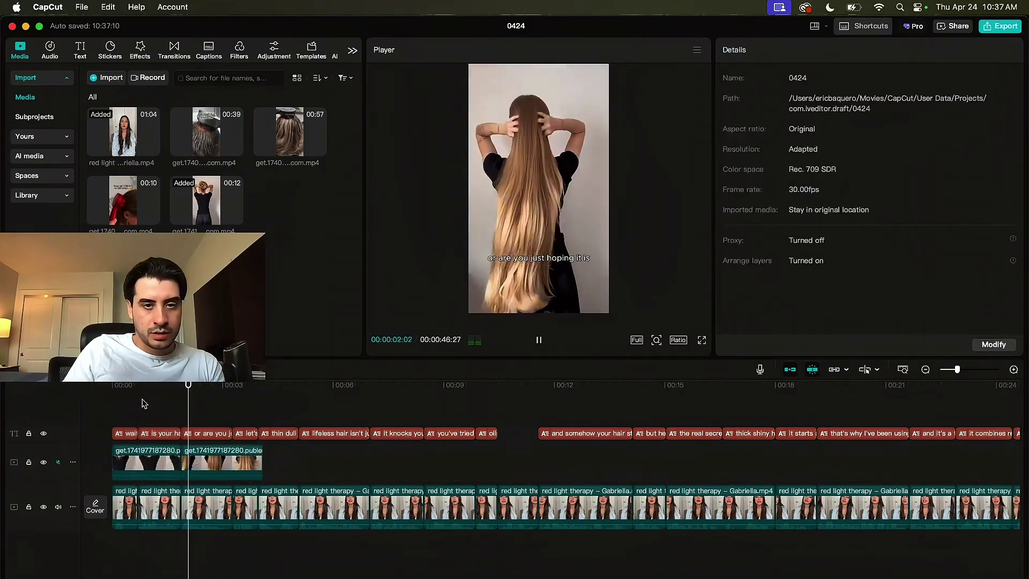
{"action": "key", "text": "space"}
{"action": "left_click", "coordinate": [252, 455]}
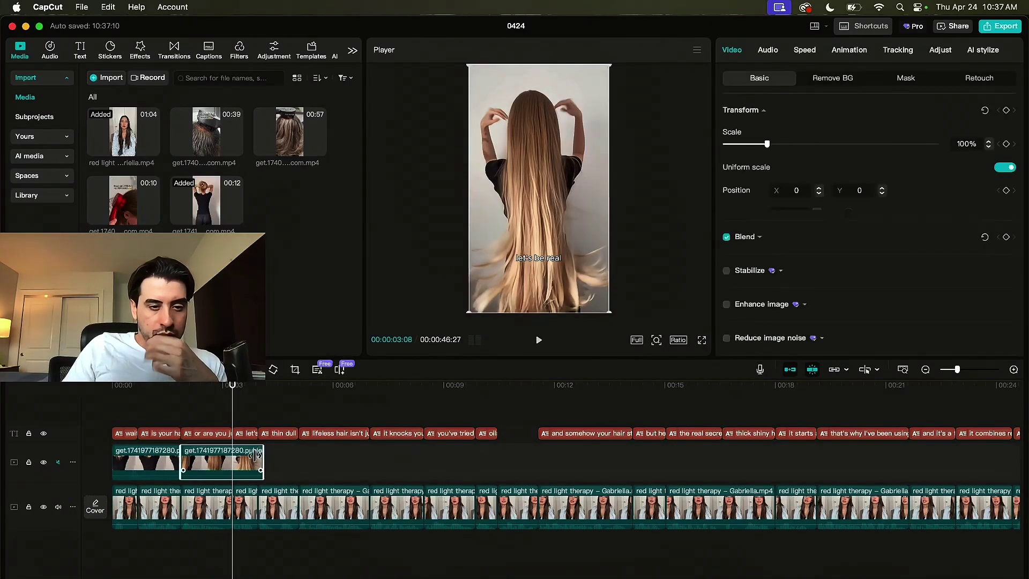
{"action": "left_click_drag", "start_coordinate": [253, 456], "coordinate": [232, 455]}
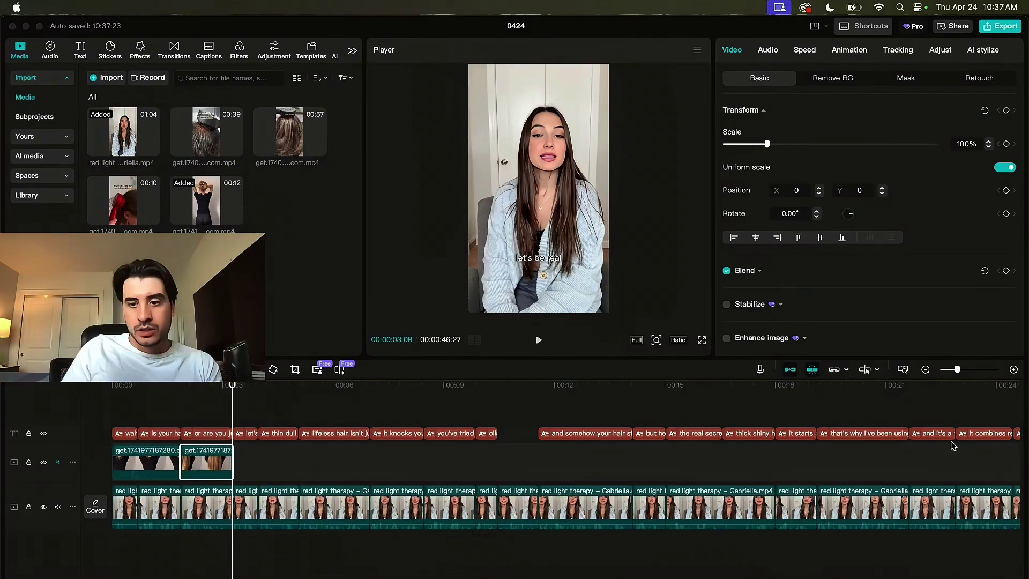
- Deselect the overlay and preview the timeline around 7 to 9 seconds, then leave CapCut
{"action": "left_click", "coordinate": [930, 468]}
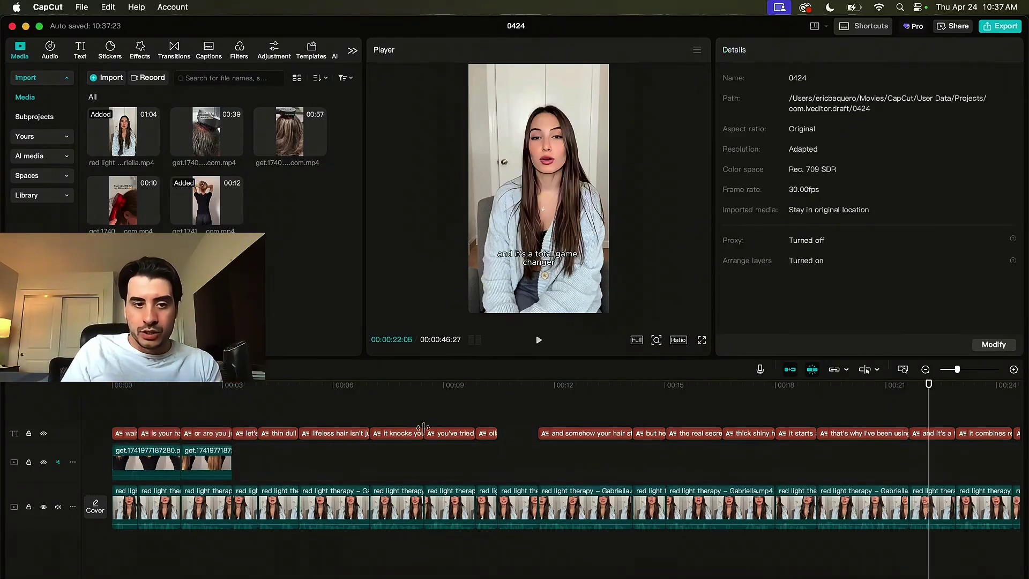
{"action": "left_click", "coordinate": [369, 410]}
{"action": "mouse_move", "coordinate": [369, 410]}
{"action": "left_mouse_down"}
{"action": "mouse_move", "coordinate": [462, 412]}
{"action": "mouse_move", "coordinate": [369, 413]}
{"action": "left_mouse_up"}
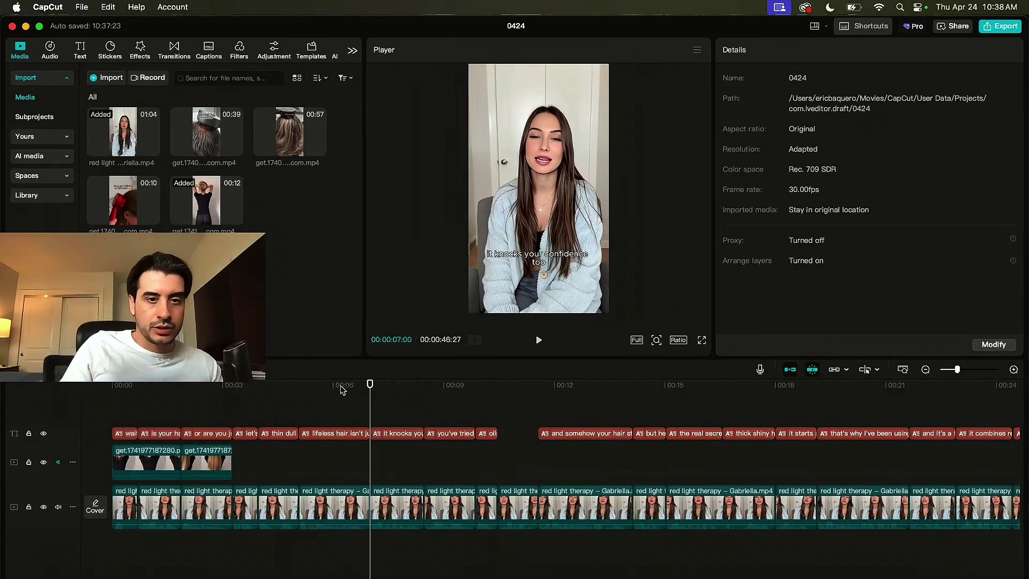
{"action": "left_click", "coordinate": [920, 577]}
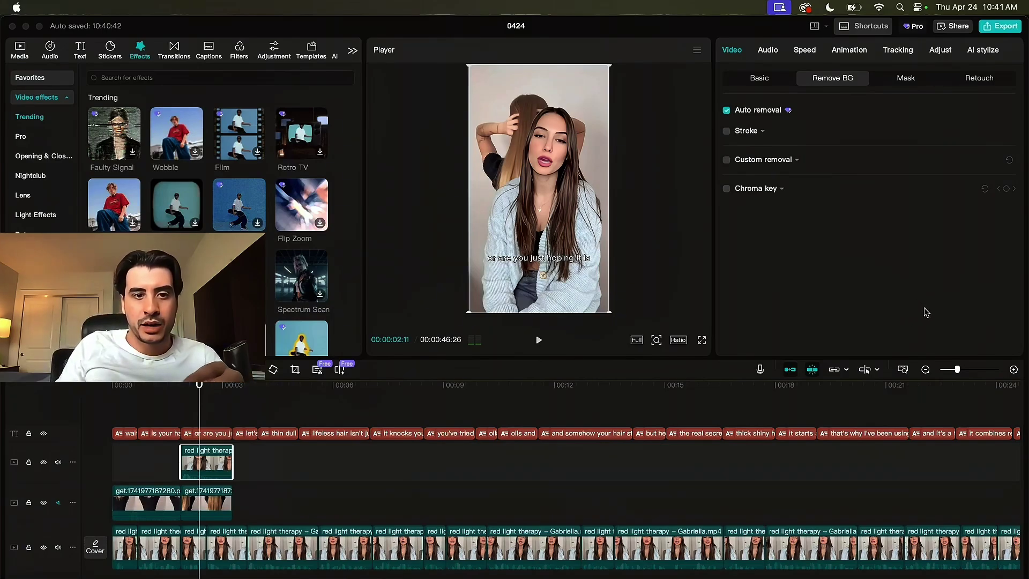
- Scale the cutout actress to 41%, move her lower right, and tilt her to −12.56°
{"action": "left_click", "coordinate": [927, 312]}
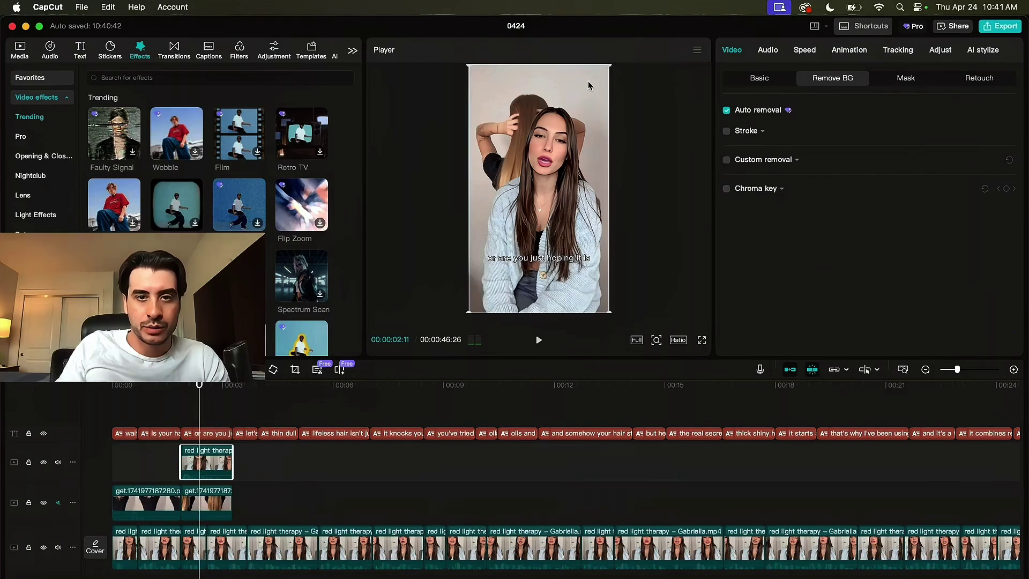
{"action": "left_click_drag", "start_coordinate": [612, 67], "coordinate": [568, 138]}
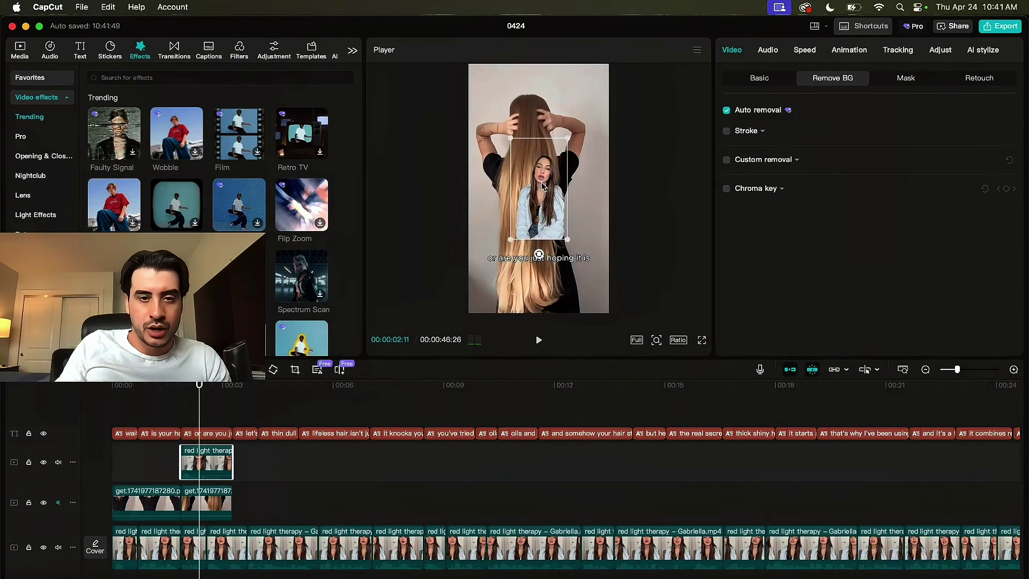
{"action": "left_click_drag", "start_coordinate": [542, 185], "coordinate": [510, 257]}
{"action": "left_click_drag", "start_coordinate": [509, 305], "coordinate": [563, 316]}
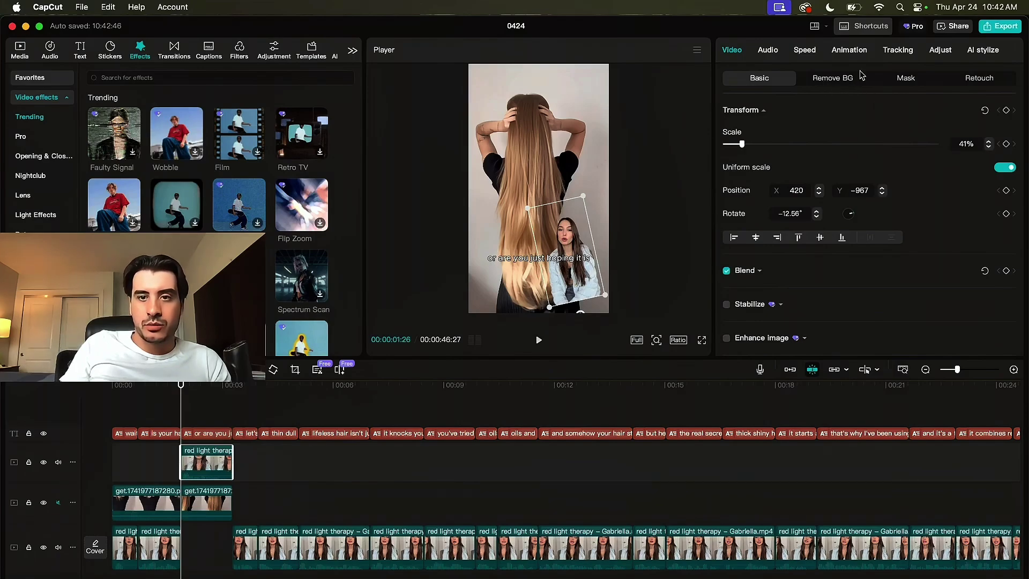
- Check the Remove BG settings, then deselect and return to the start
{"action": "left_click", "coordinate": [840, 81]}
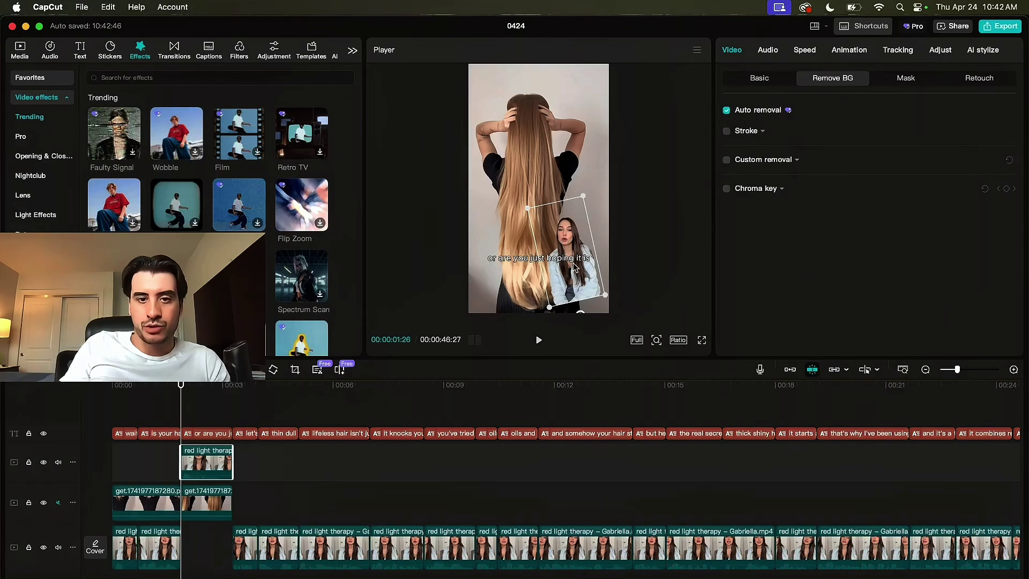
{"action": "left_click", "coordinate": [582, 160]}
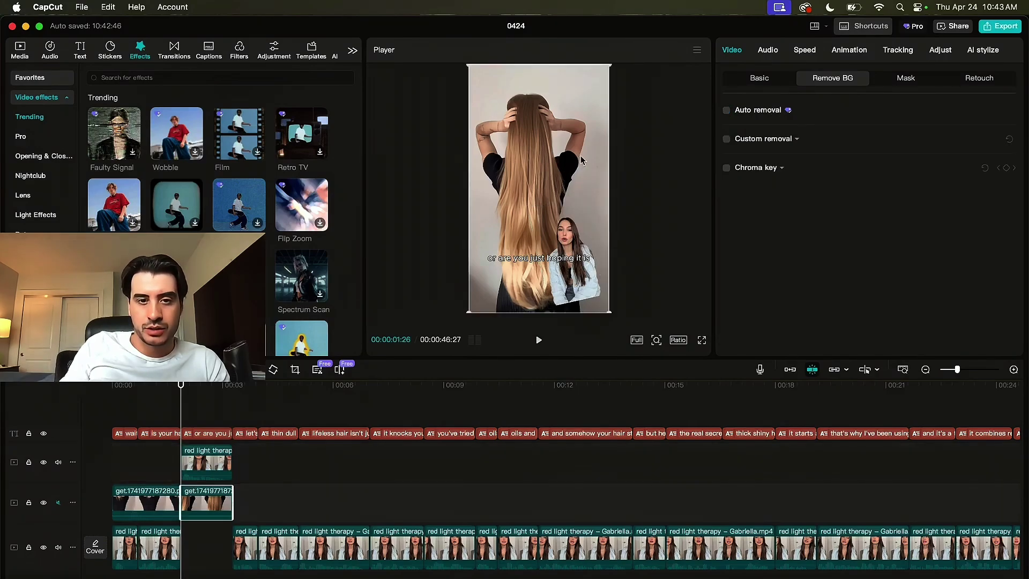
{"action": "left_click", "coordinate": [105, 471]}
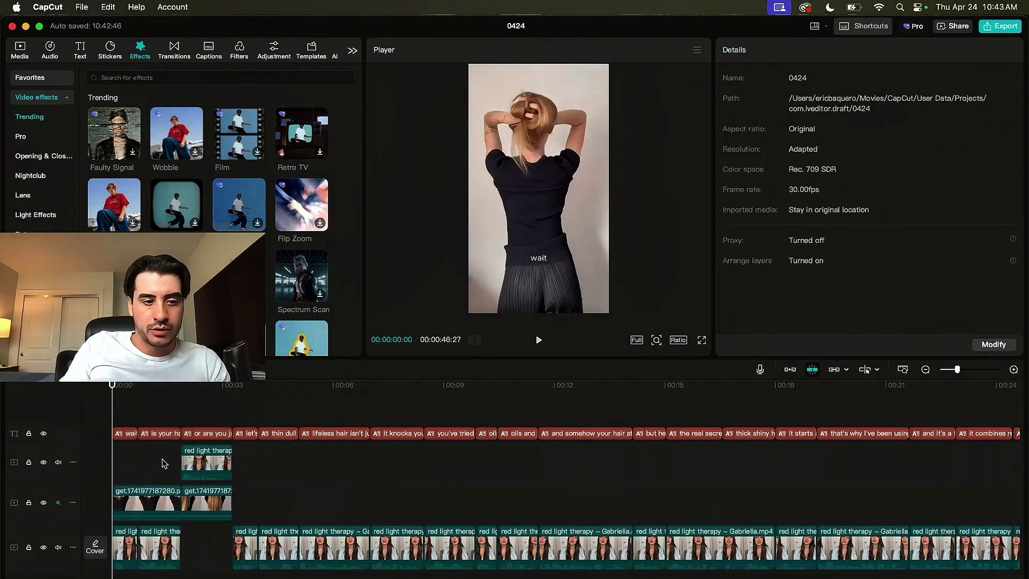
- Play the edit from the start and scrub to the 'it starts at the root' caption
{"action": "key", "text": "space"}
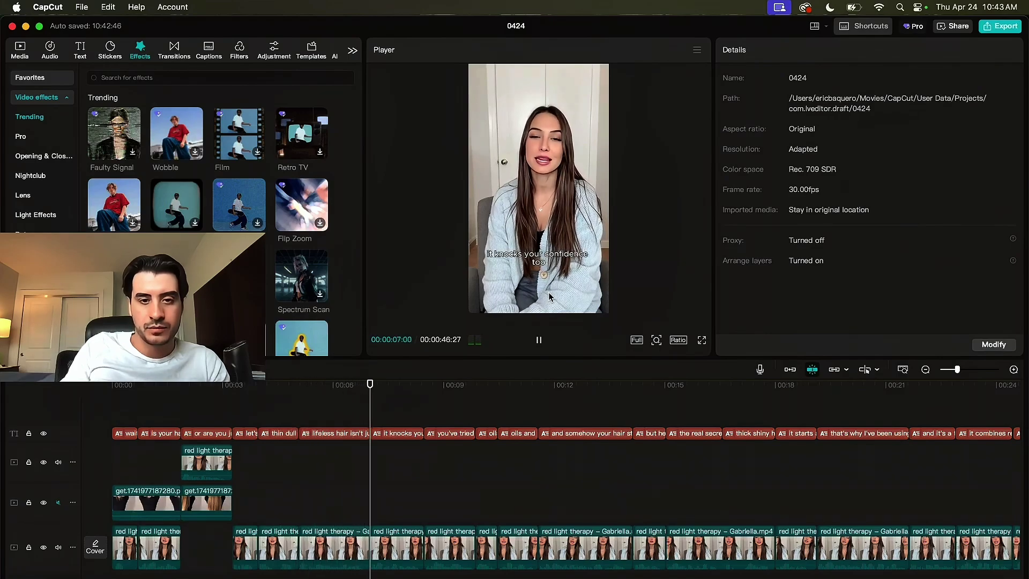
{"action": "mouse_move", "coordinate": [413, 414]}
{"action": "left_mouse_down"}
{"action": "mouse_move", "coordinate": [232, 414]}
{"action": "mouse_move", "coordinate": [380, 431]}
{"action": "mouse_move", "coordinate": [231, 450]}
{"action": "mouse_move", "coordinate": [227, 437]}
{"action": "mouse_move", "coordinate": [405, 413]}
{"action": "left_mouse_up"}
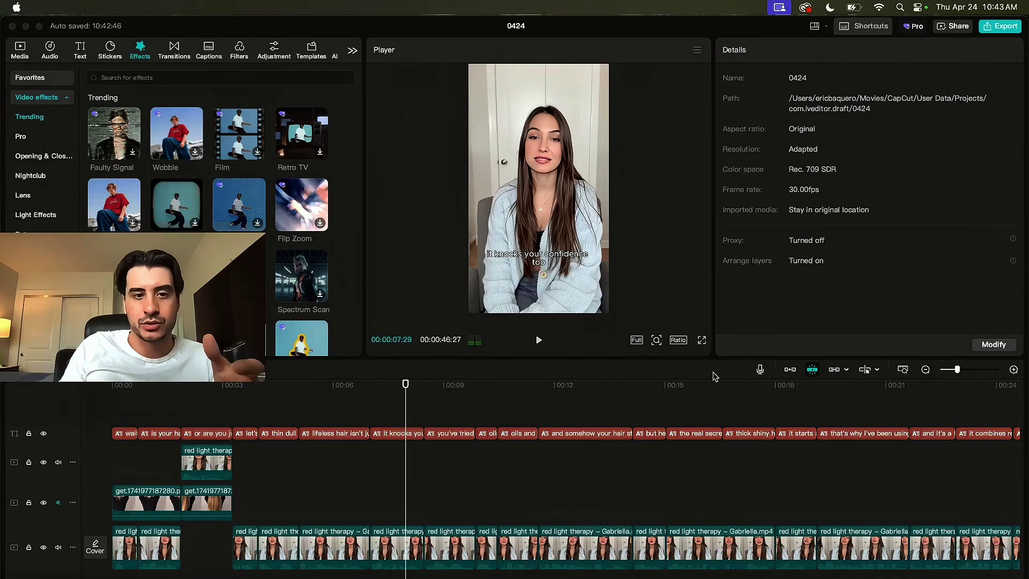
{"action": "left_click", "coordinate": [915, 445]}
{"action": "left_click", "coordinate": [286, 421]}
{"action": "left_click", "coordinate": [771, 429]}
{"action": "left_click_drag", "start_coordinate": [770, 429], "coordinate": [299, 478]}
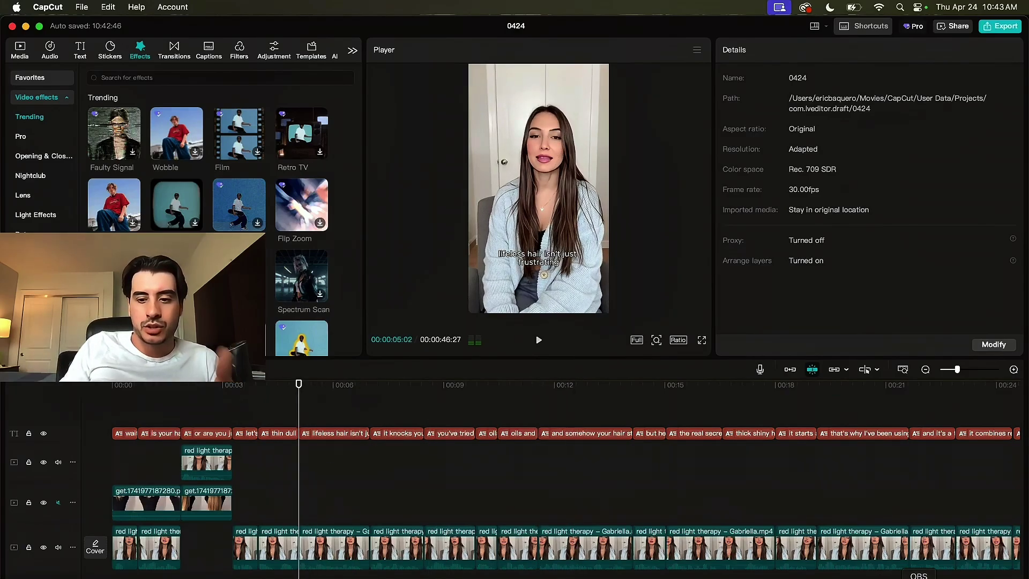
{"action": "left_click", "coordinate": [919, 578]}
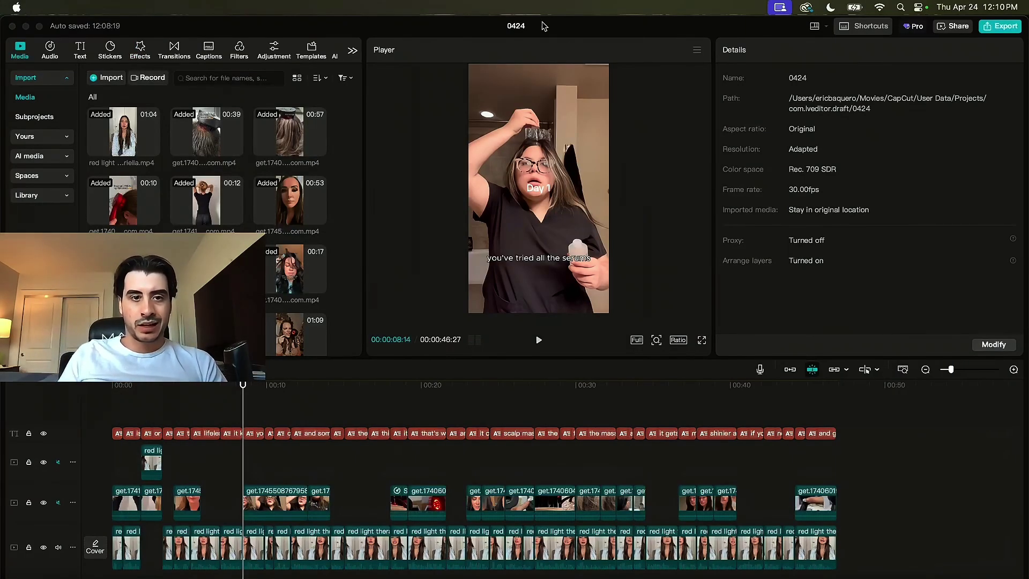
{"action": "left_click", "coordinate": [543, 28]}
{"action": "mouse_move", "coordinate": [236, 463]}
{"action": "left_mouse_down"}
{"action": "mouse_move", "coordinate": [274, 465]}
{"action": "mouse_move", "coordinate": [237, 465]}
{"action": "left_mouse_up"}
{"action": "key", "text": "space"}
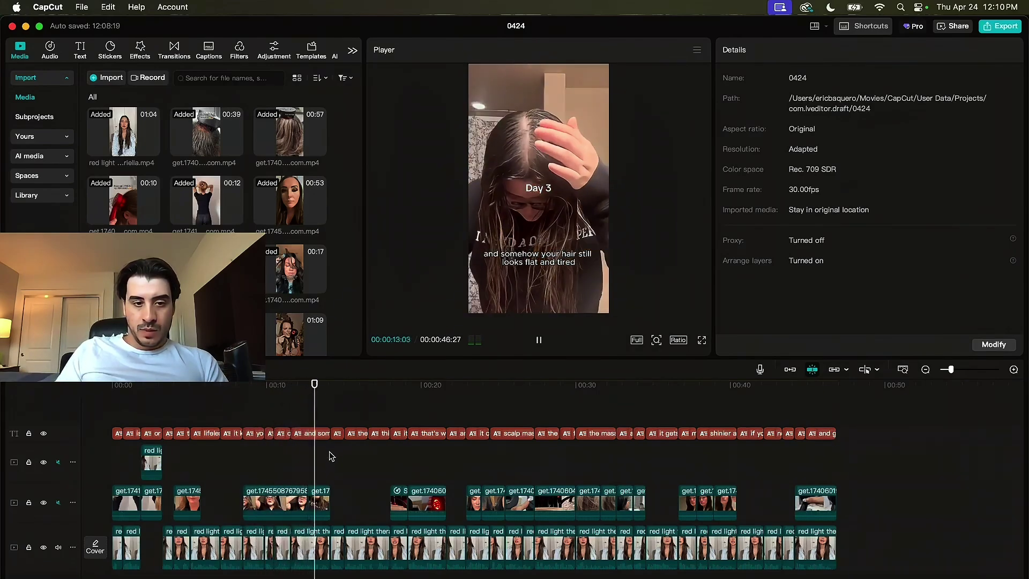
{"action": "key", "text": "space"}
{"action": "left_click", "coordinate": [242, 460]}
{"action": "left_click_drag", "start_coordinate": [245, 461], "coordinate": [287, 475]}
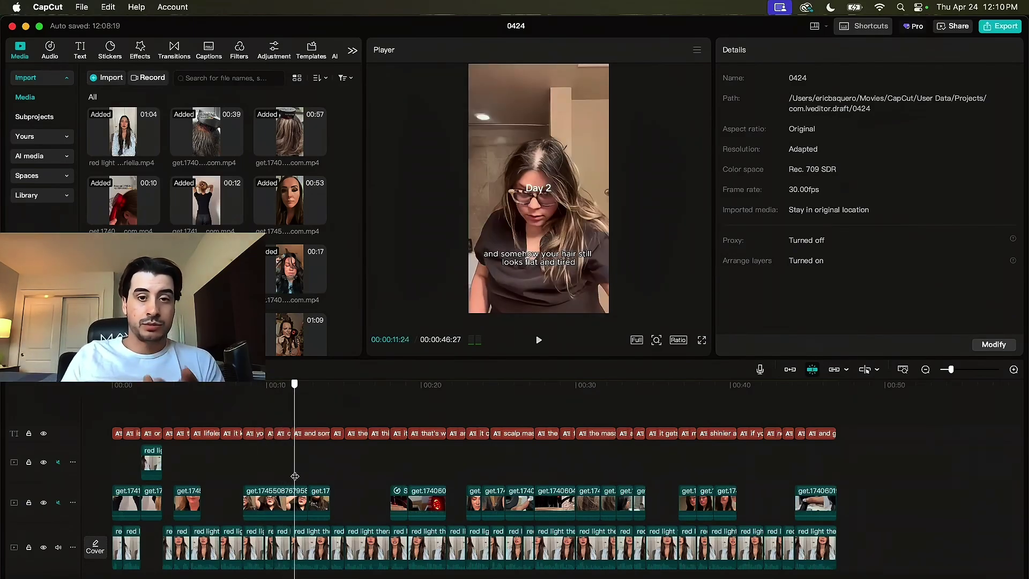
{"action": "left_click_drag", "start_coordinate": [294, 473], "coordinate": [274, 484]}
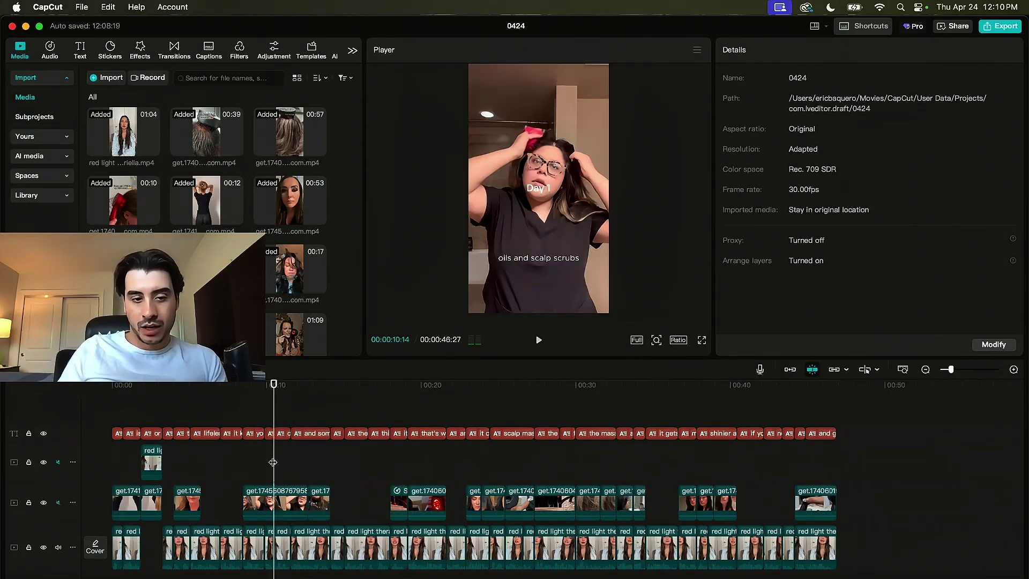
{"action": "left_click_drag", "start_coordinate": [273, 463], "coordinate": [294, 487]}
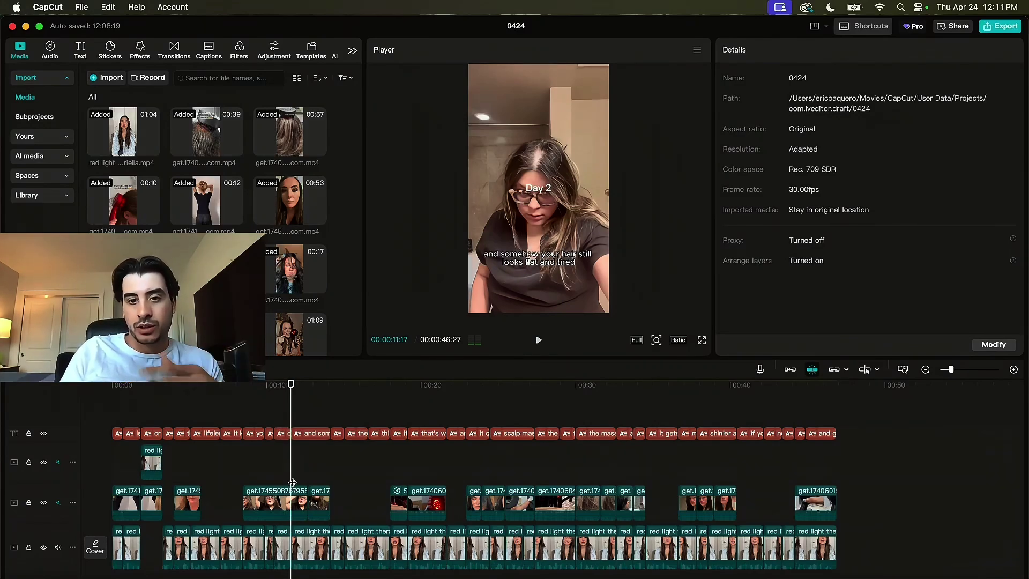
{"action": "mouse_move", "coordinate": [288, 467]}
{"action": "left_mouse_down"}
{"action": "mouse_move", "coordinate": [246, 466]}
{"action": "mouse_move", "coordinate": [636, 481]}
{"action": "mouse_move", "coordinate": [379, 463]}
{"action": "mouse_move", "coordinate": [392, 456]}
{"action": "left_mouse_up"}
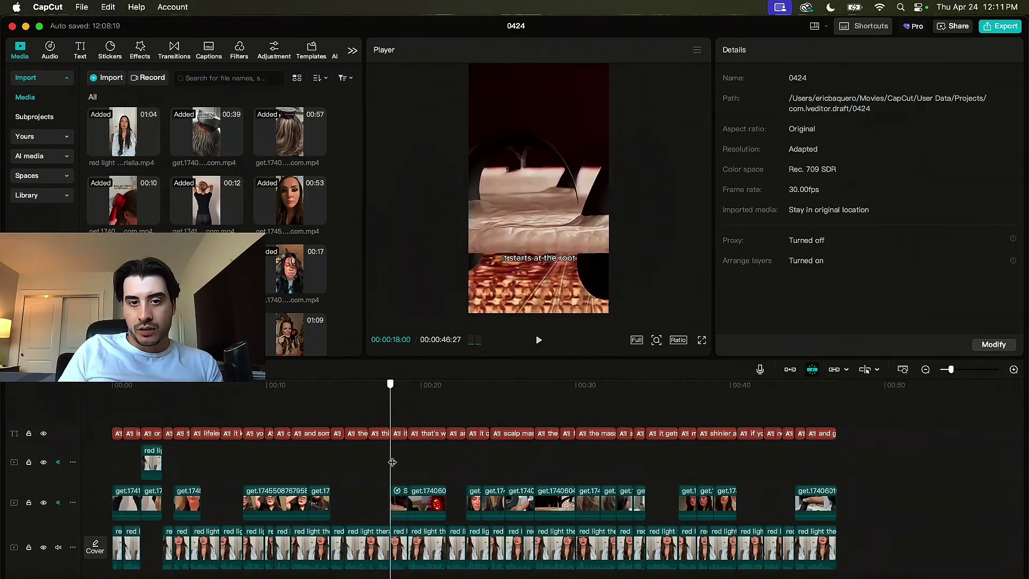
{"action": "left_click_drag", "start_coordinate": [392, 462], "coordinate": [444, 475]}
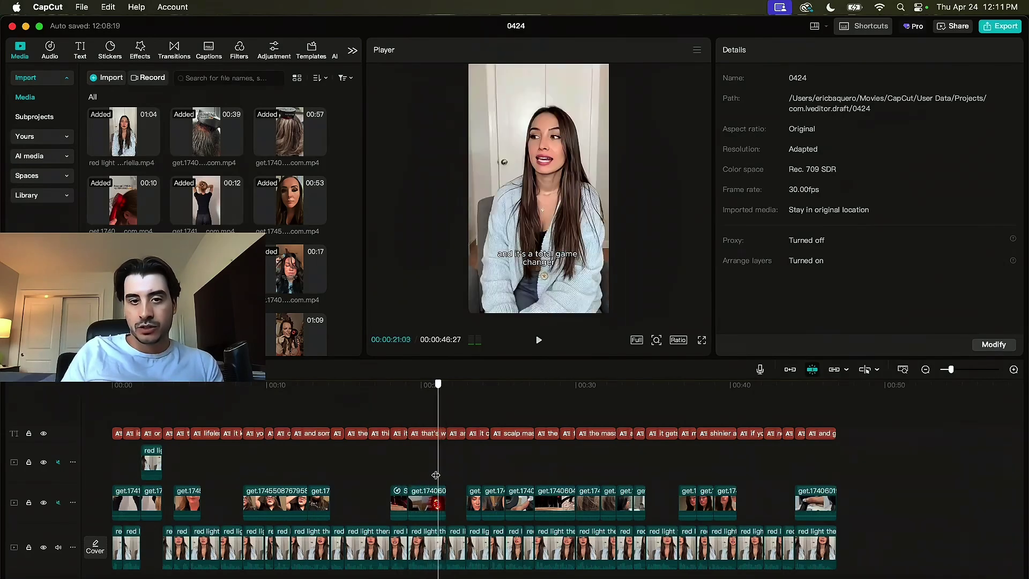
{"action": "left_click_drag", "start_coordinate": [433, 475], "coordinate": [422, 476]}
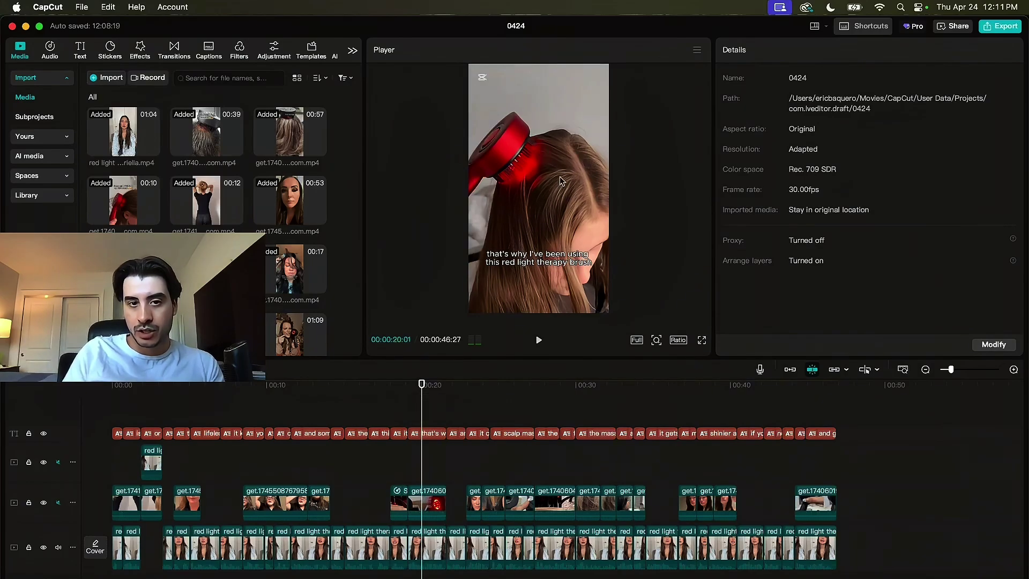
{"action": "left_click_drag", "start_coordinate": [421, 476], "coordinate": [509, 507]}
{"action": "left_click", "coordinate": [550, 263]}
- Scrub the timeline from the scalp massage caption back to the opening wait clip
{"action": "left_click", "coordinate": [512, 433]}
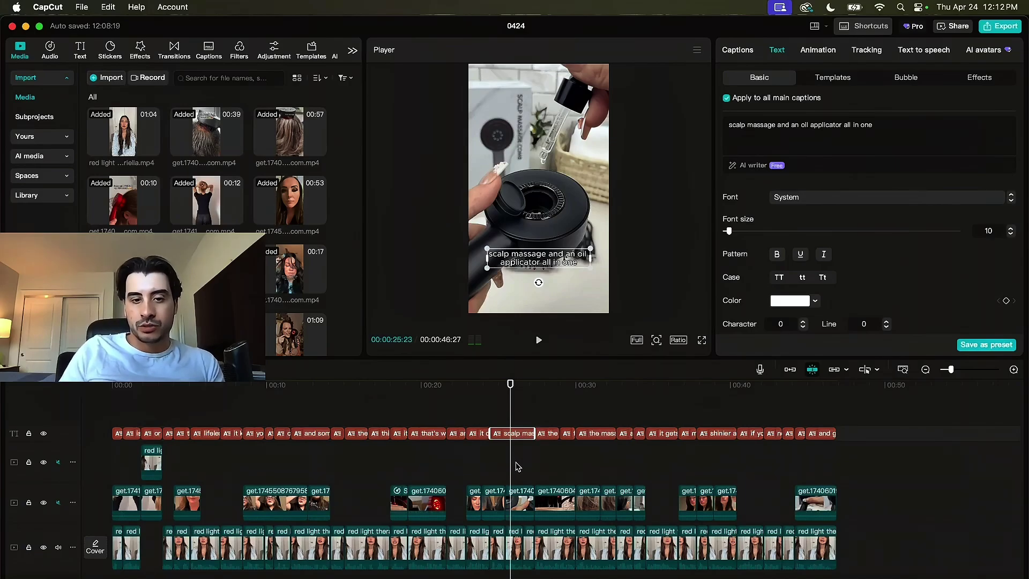
{"action": "left_click", "coordinate": [517, 466]}
{"action": "left_click_drag", "start_coordinate": [510, 468], "coordinate": [686, 476]}
{"action": "left_click_drag", "start_coordinate": [567, 504], "coordinate": [112, 498]}
{"action": "scroll", "coordinate": [255, 464], "scroll_direction": "down", "scroll_amount": 1}
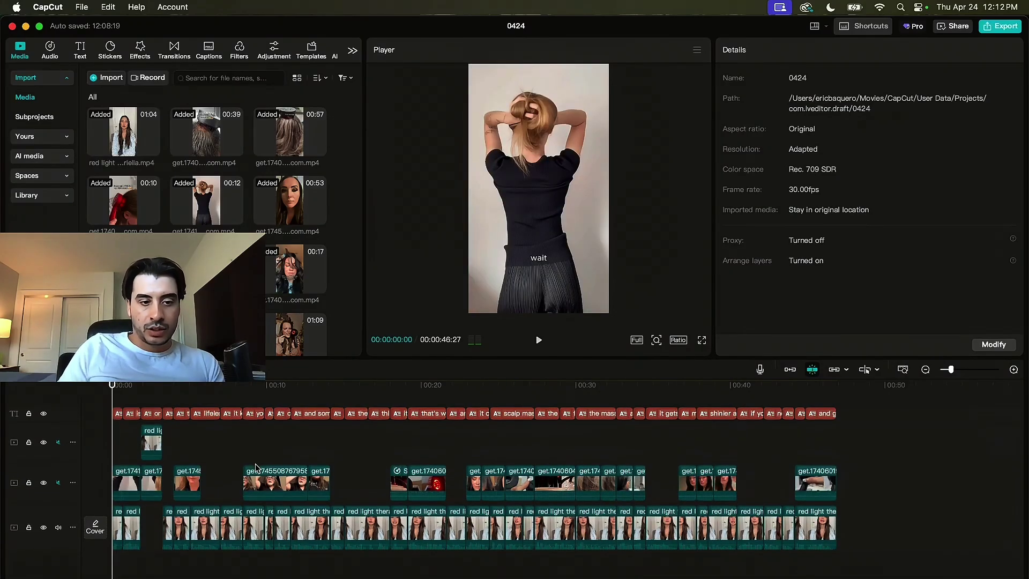
{"action": "scroll", "coordinate": [255, 465], "scroll_direction": "up", "scroll_amount": 1}
{"action": "left_click", "coordinate": [141, 411]}
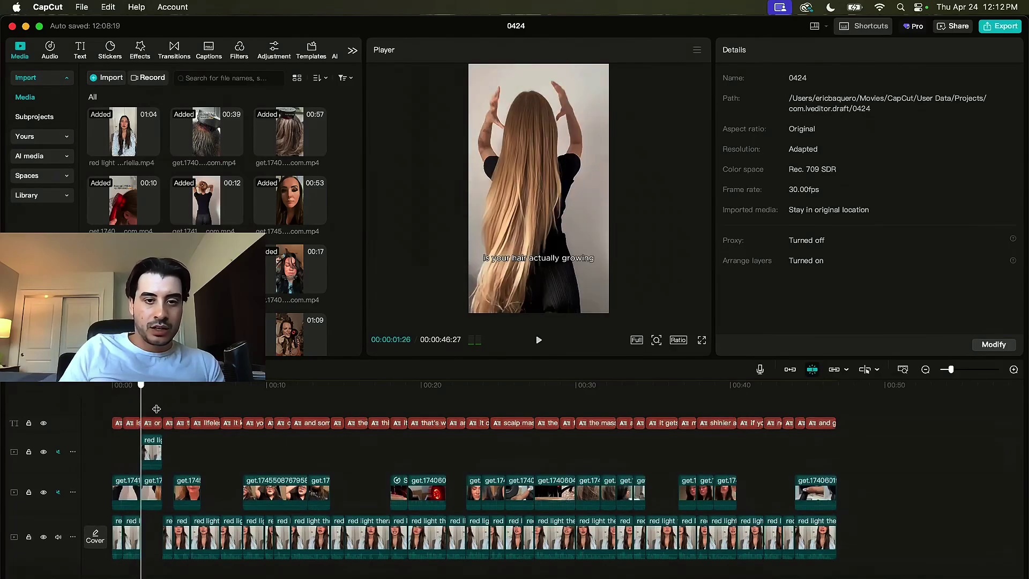
{"action": "left_click", "coordinate": [110, 411]}
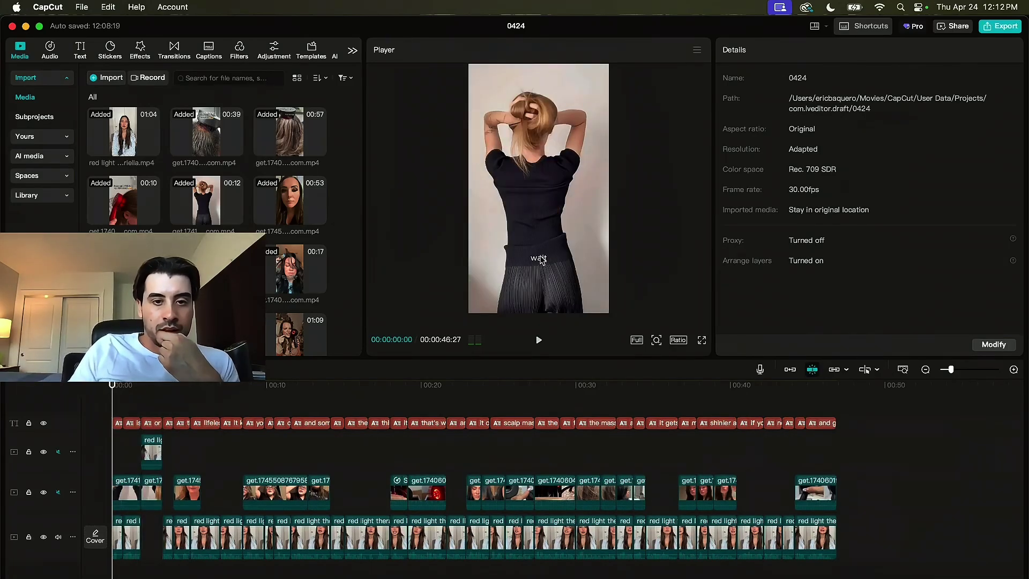
- Browse caption style templates for the 'Wait' caption, then return to basic text settings
{"action": "left_click", "coordinate": [541, 259]}
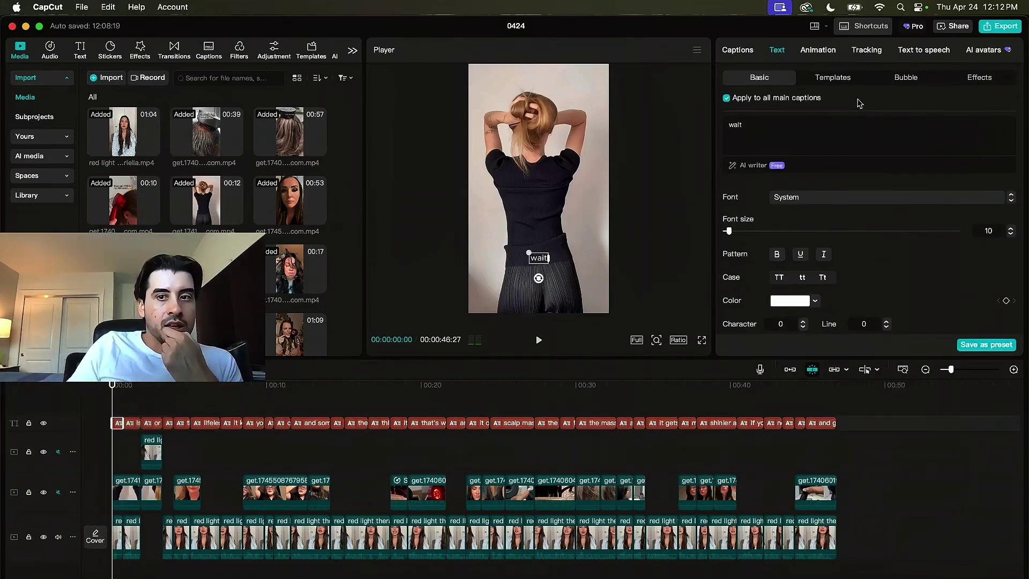
{"action": "left_click", "coordinate": [838, 78]}
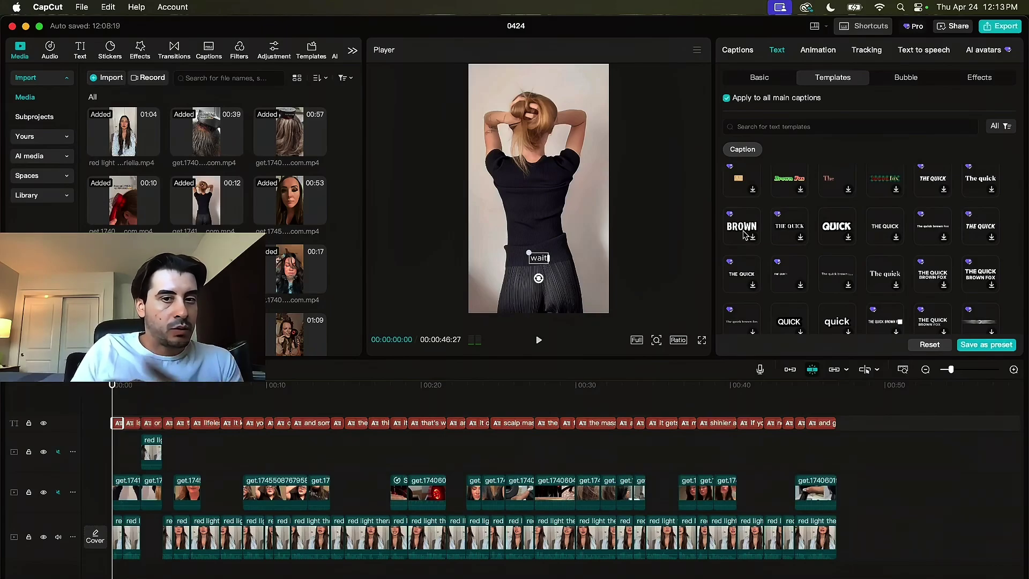
{"action": "scroll", "coordinate": [724, 217], "scroll_direction": "down", "scroll_amount": 1}
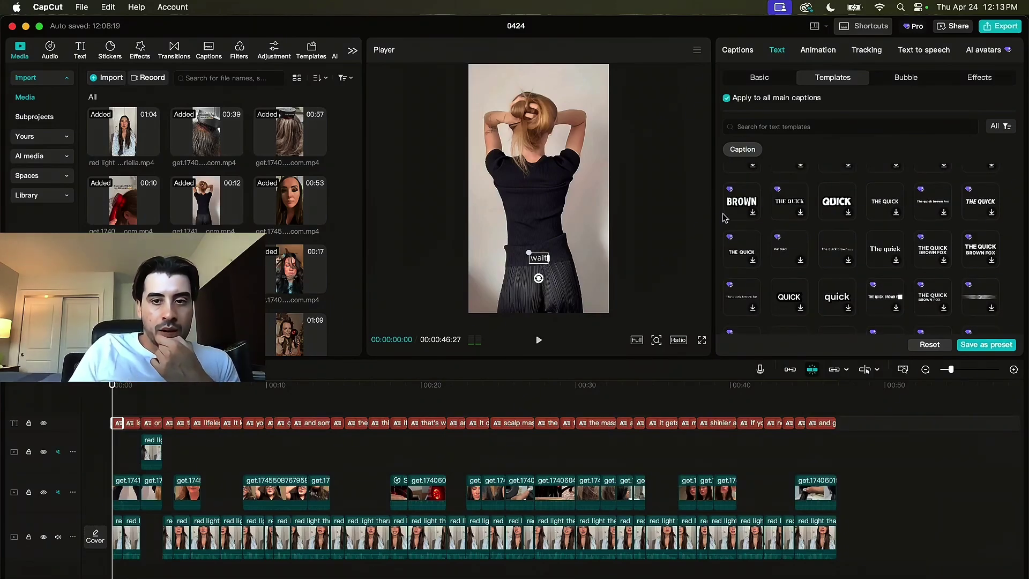
{"action": "left_click", "coordinate": [754, 79]}
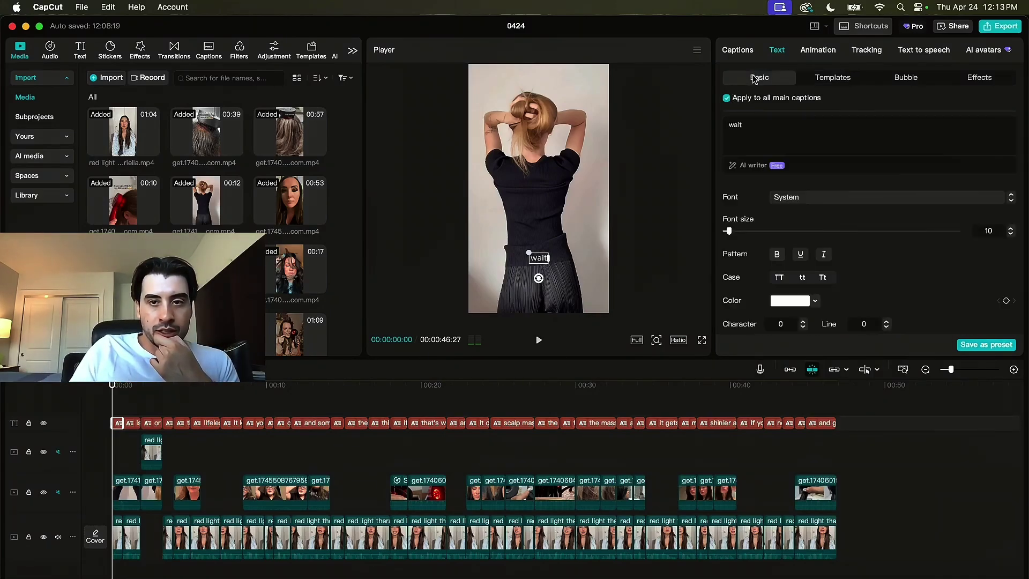
{"action": "left_click", "coordinate": [129, 385]}
{"action": "left_click", "coordinate": [472, 66]}
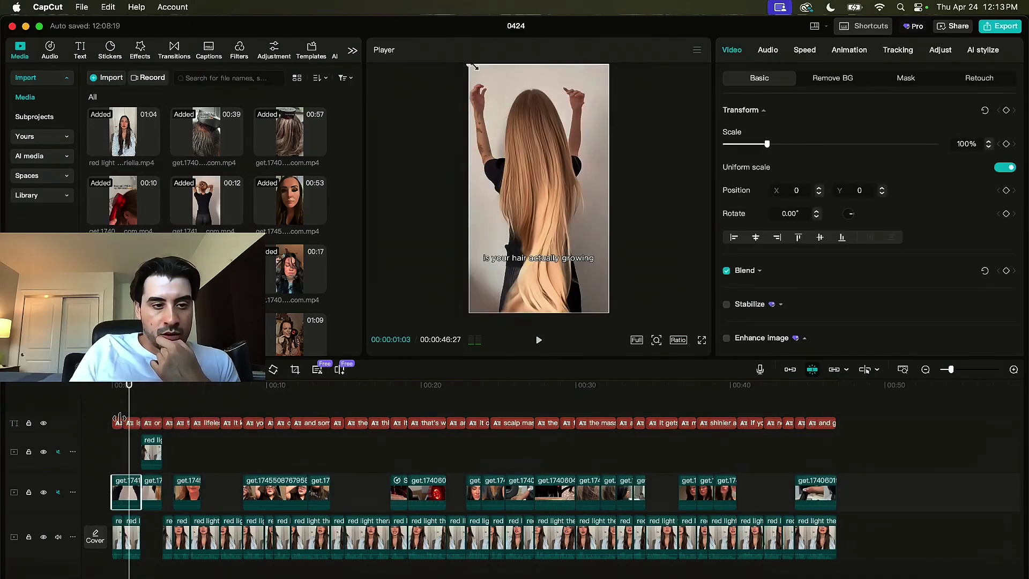
{"action": "left_click", "coordinate": [489, 258]}
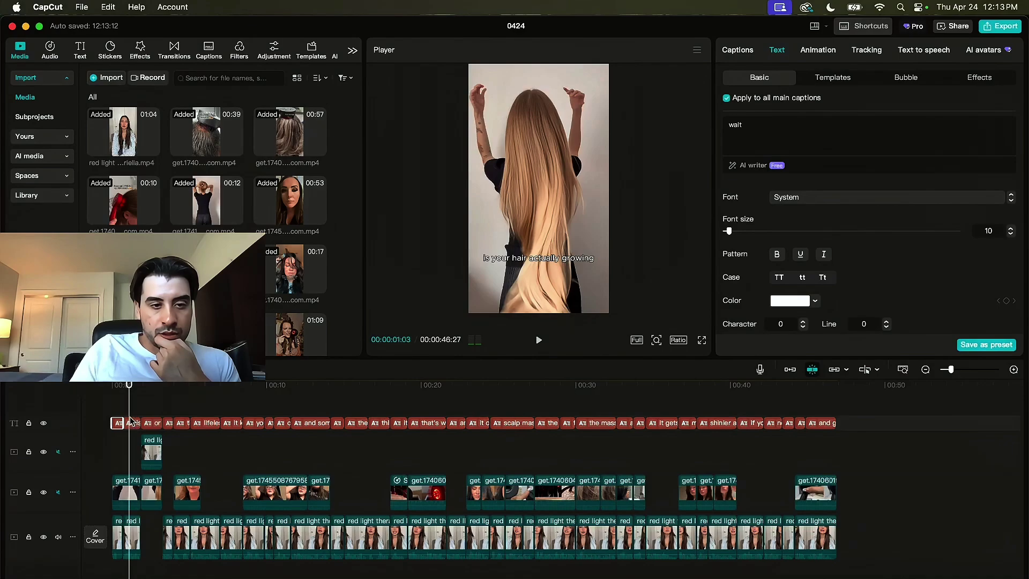
- Split caption 19 into 'scalp massage' and 'and an oil applicator all in one'
{"action": "left_click", "coordinate": [514, 423]}
{"action": "left_click", "coordinate": [737, 50]}
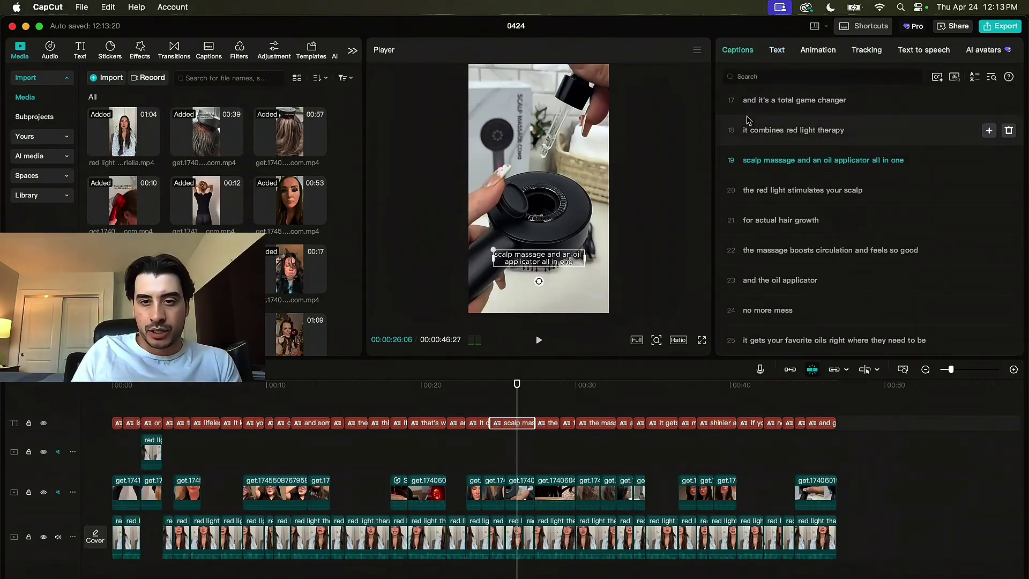
{"action": "left_click", "coordinate": [800, 161]}
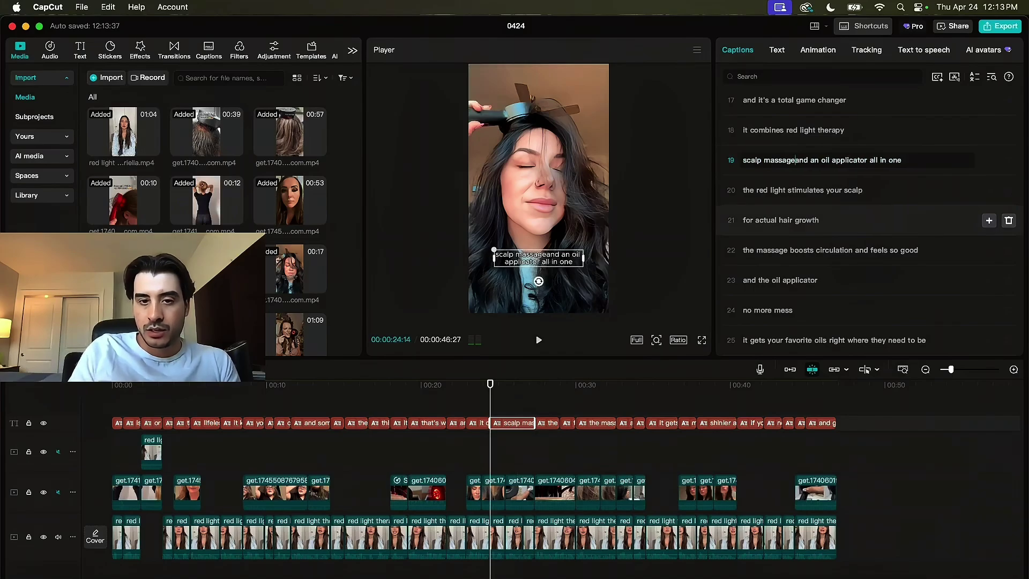
{"action": "key", "text": "Return"}
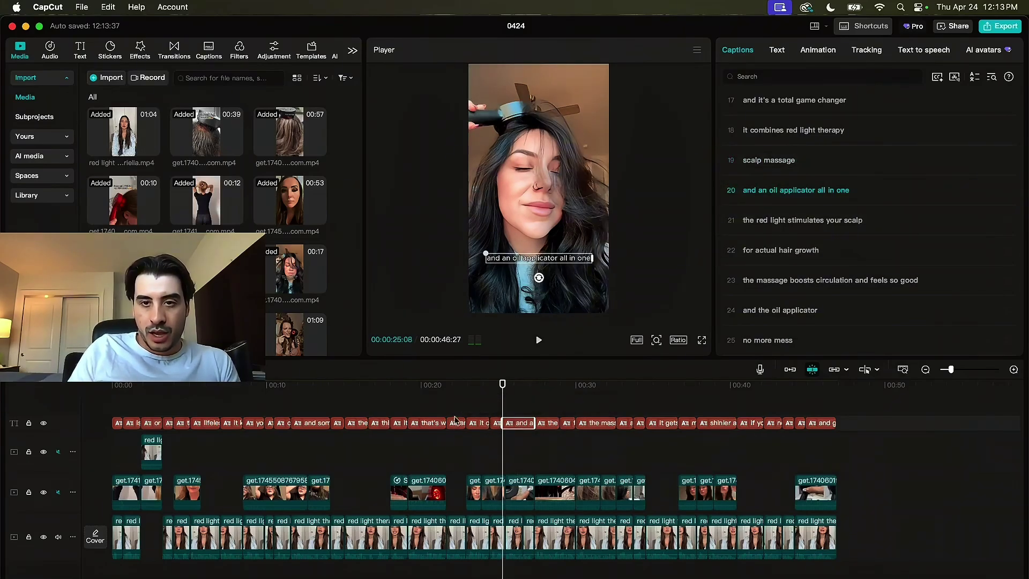
{"action": "left_click_drag", "start_coordinate": [484, 407], "coordinate": [443, 417]}
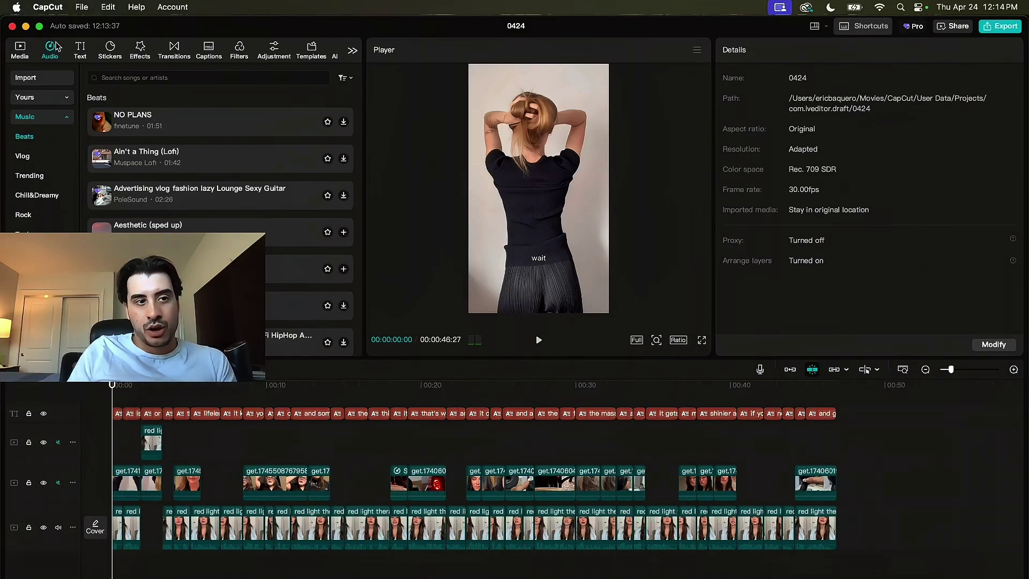
{"action": "left_click", "coordinate": [46, 160]}
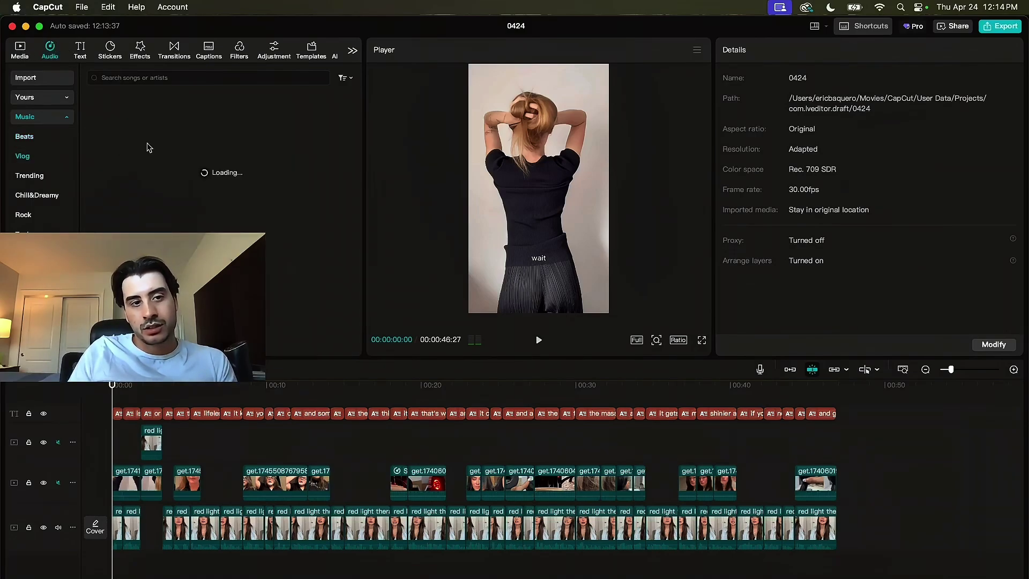
{"action": "scroll", "coordinate": [356, 137], "scroll_direction": "down", "scroll_amount": 2}
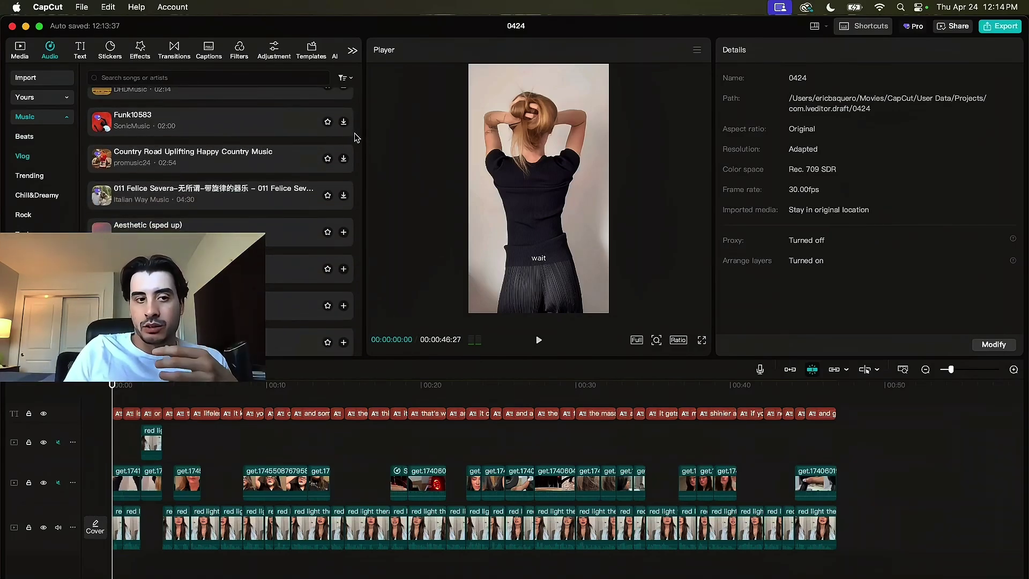
{"action": "scroll", "coordinate": [256, 186], "scroll_direction": "up", "scroll_amount": 5}
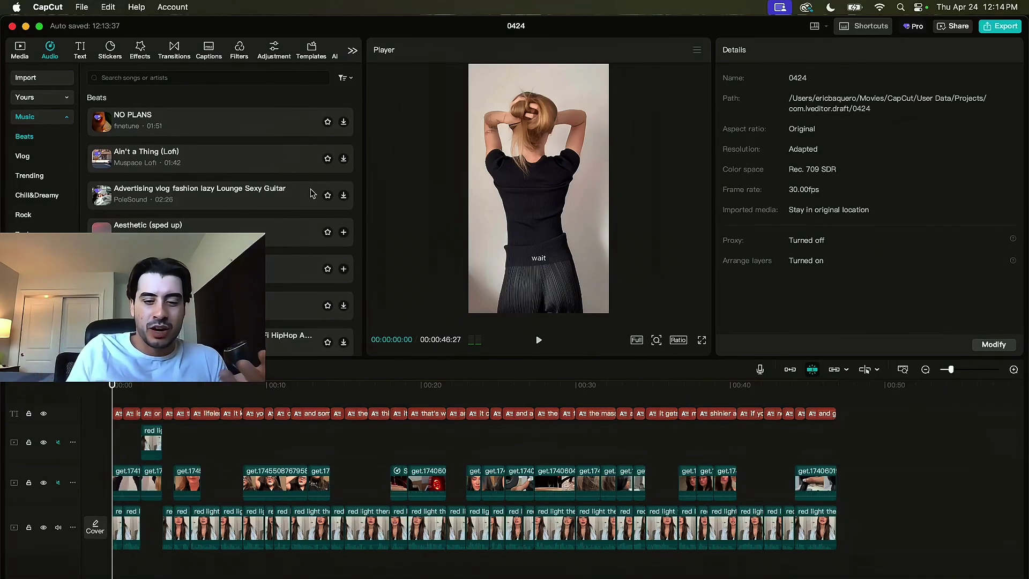
{"action": "left_click", "coordinate": [880, 577]}
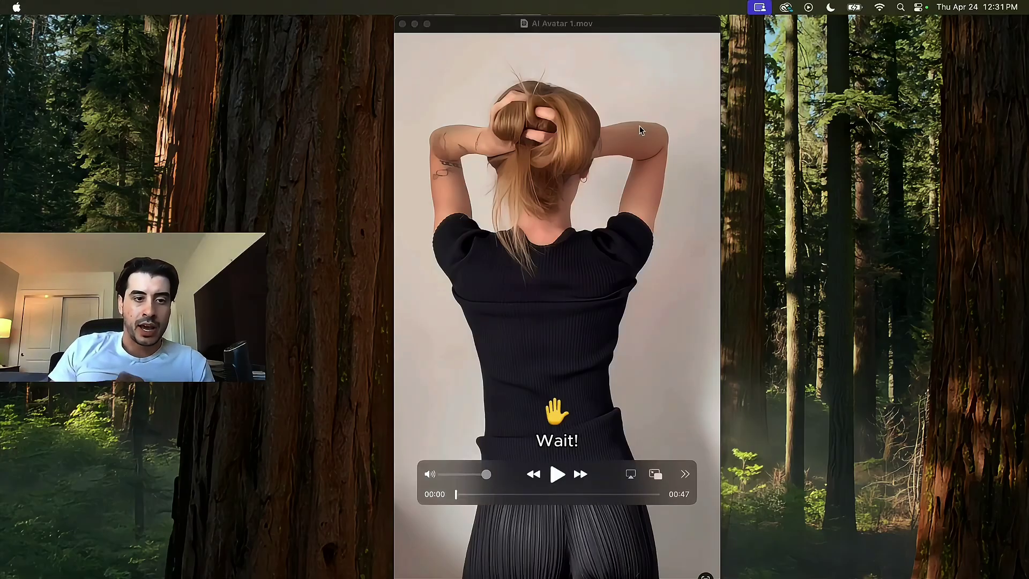
- Bring up AI Avatar 1.mov in QuickTime Player on its 'Wait!' opening frame
{"action": "mouse_move", "coordinate": [636, 117]}
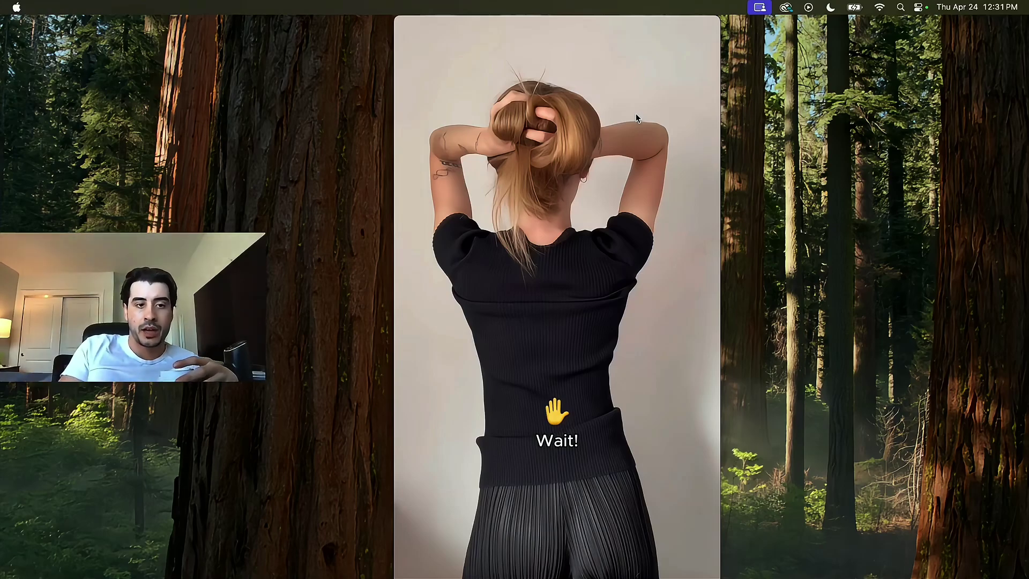
- Start playback of the 47-second AI Avatar 1.mov ad in QuickTime Player
{"action": "left_click", "coordinate": [636, 114]}
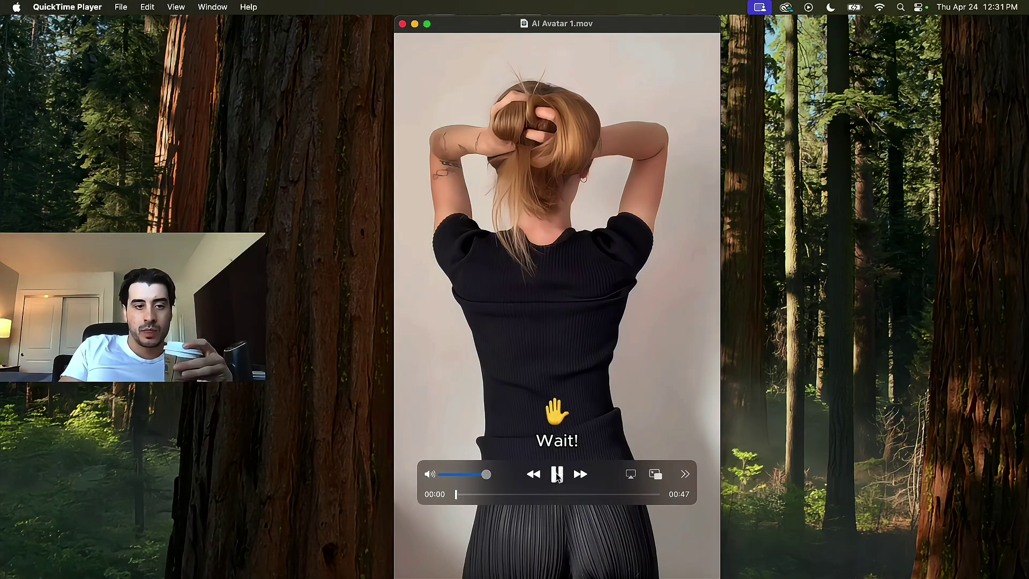